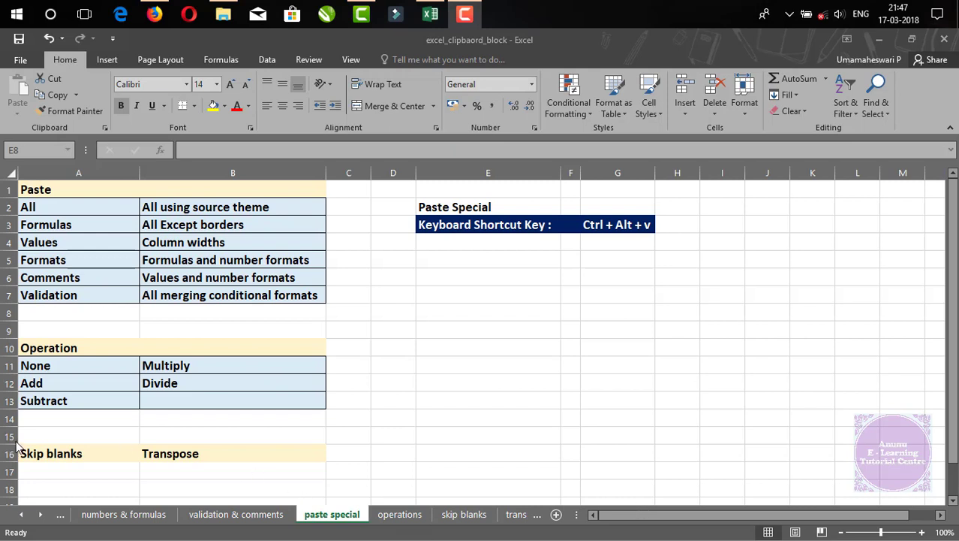
- Switch to the skip blanks sheet and select the state names in A1:A20
click(462, 516)
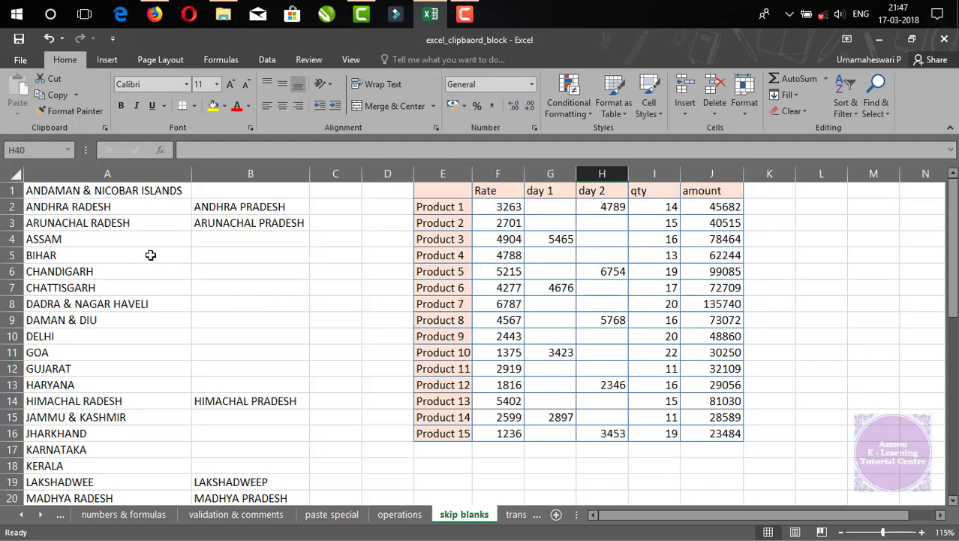
drag(96, 192, 74, 500)
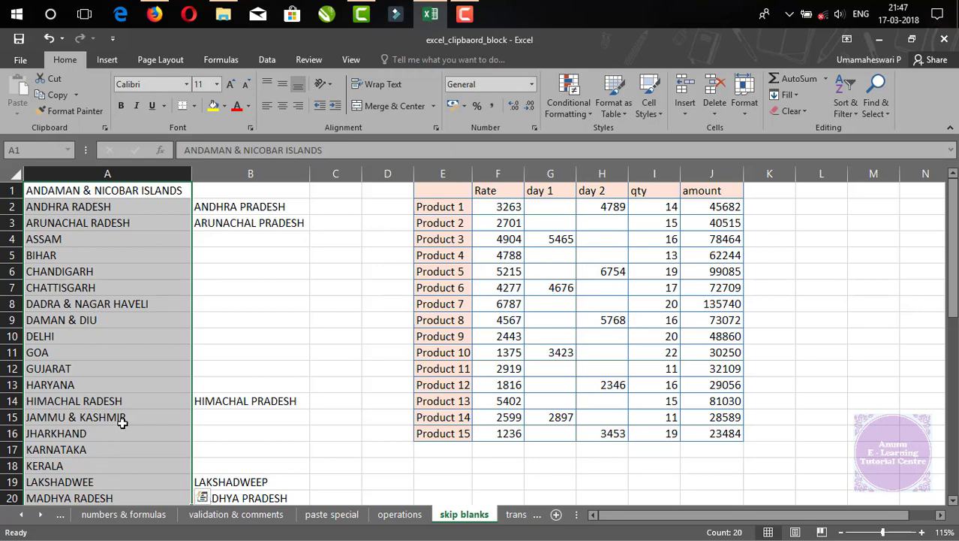
- Go through the corrected state names and blank cells in column B, from row 1 to row 19
click(269, 207)
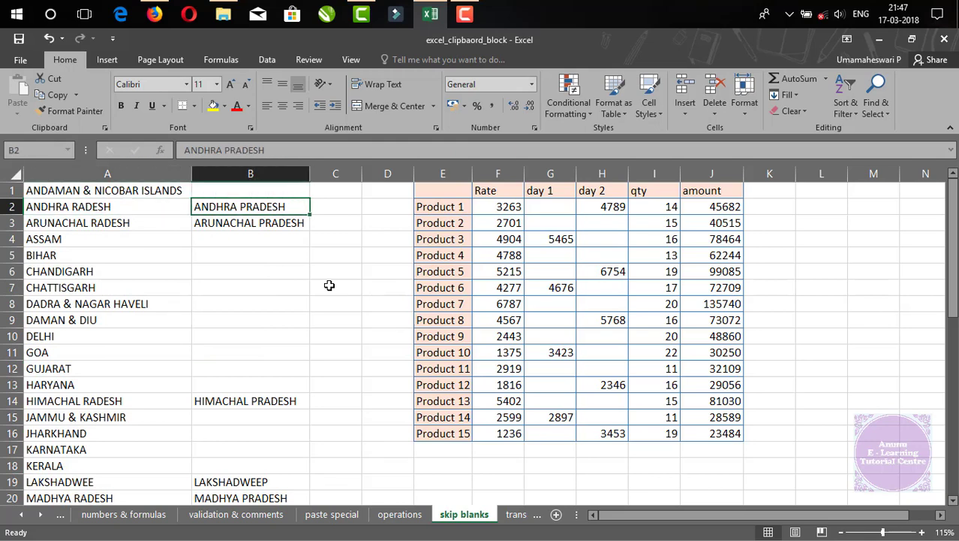
key(Down)
key(Down)
key(Down)
key(Down)
key(Down)
key(Down)
key(Down)
key(Down)
key(Down)
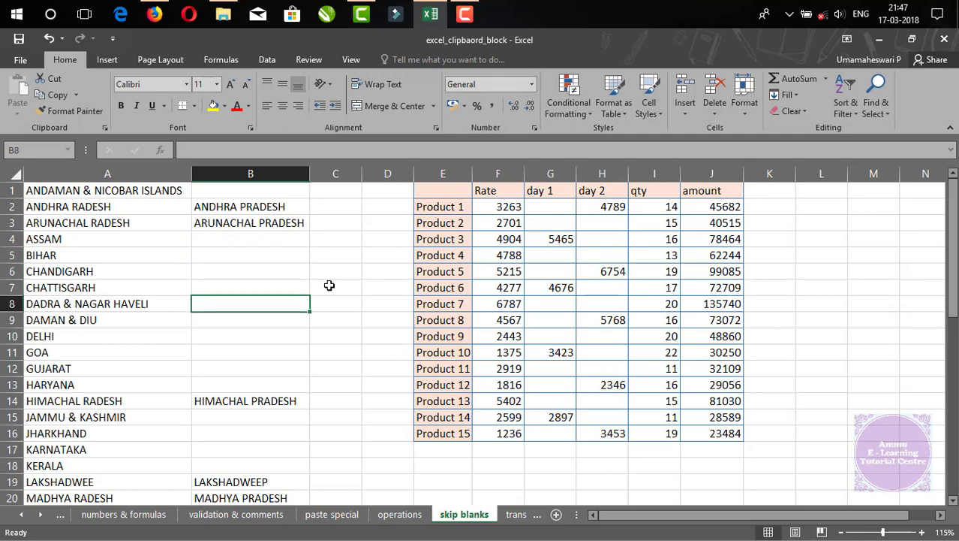
key(Down)
key(Down)
key(Down)
key(Down)
key(Down)
key(Down)
key(Down)
key(Down)
key(Down)
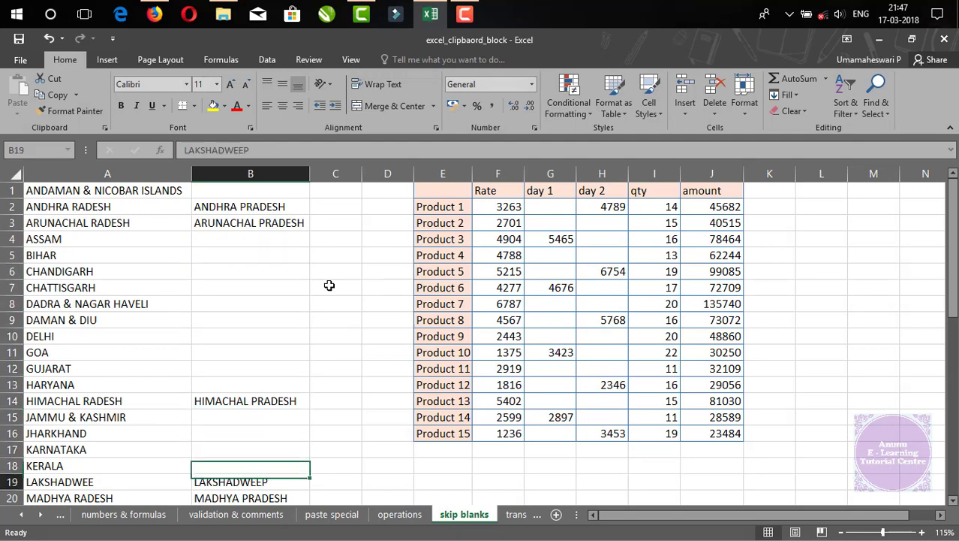
key(Up)
key(Up)
key(Up)
key(Up)
key(Up)
key(Up)
key(Up)
key(Up)
key(Up)
key(Up)
key(Up)
key(Up)
key(Up)
key(Up)
key(Up)
key(Up)
key(Up)
key(Up)
key(Up)
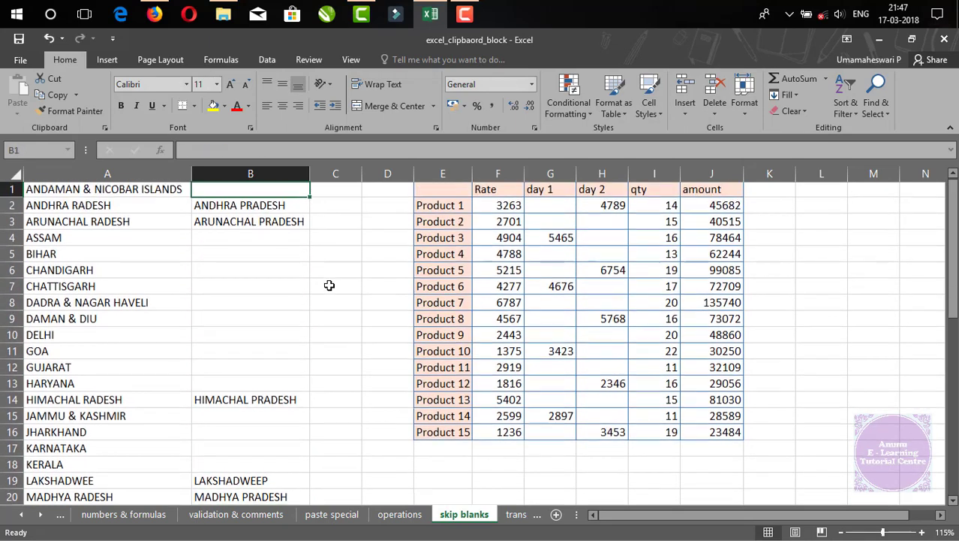
- Copy the corrected state names together with the blank cells in B1:B20
key(shift+Down)
key(shift+Down)
key(shift+Down)
key(shift+Down)
key(shift+Down)
key(shift+Down)
key(shift+Down)
key(shift+Down)
key(shift+Down)
key(shift+Down)
key(shift+Down)
key(shift+Down)
key(shift+Down)
key(shift+Down)
key(shift+Down)
key(shift+Down)
key(shift+Down)
key(shift+Down)
key(shift+Down)
key(shift+Down)
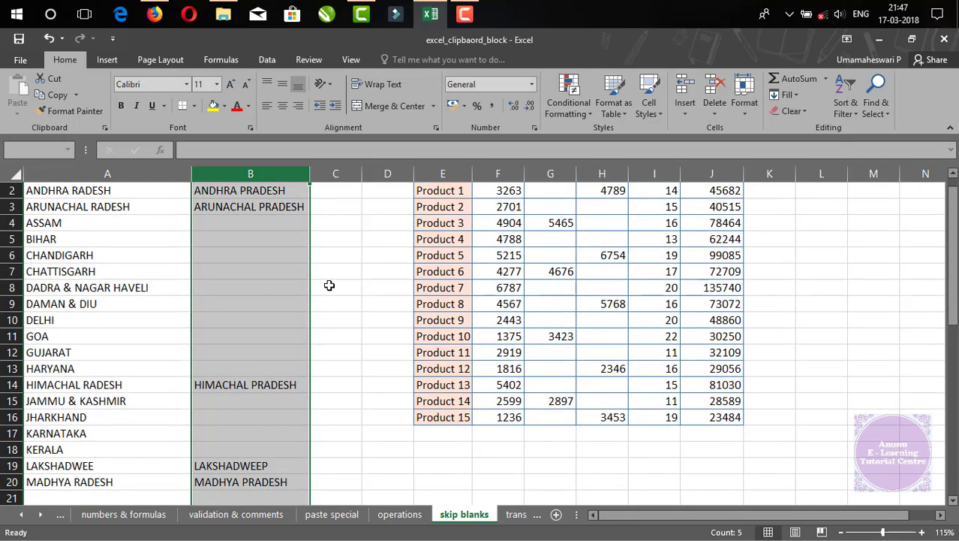
key(shift+Up)
key(ctrl+c)
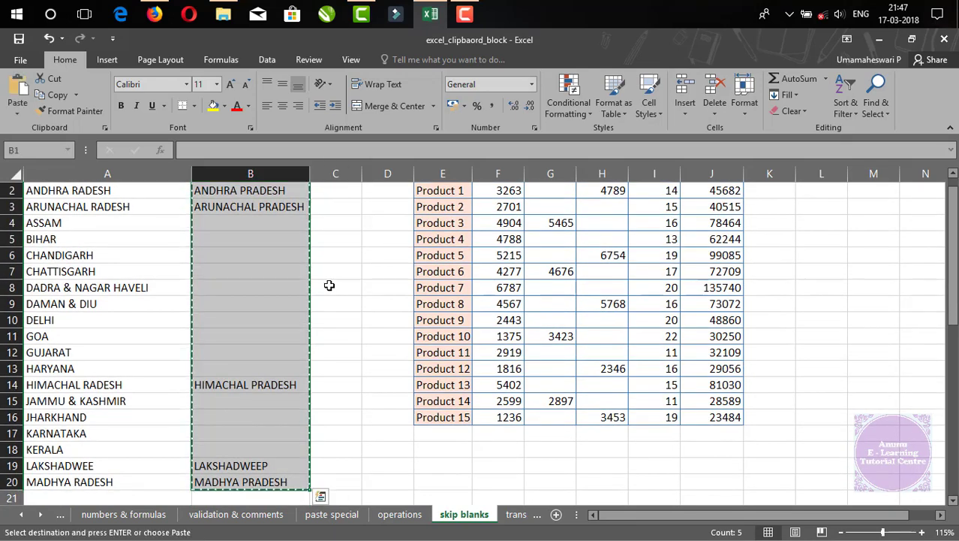
- Try a plain paste of the copied cells over column A starting at A1, and undo it
key(ctrl+Home)
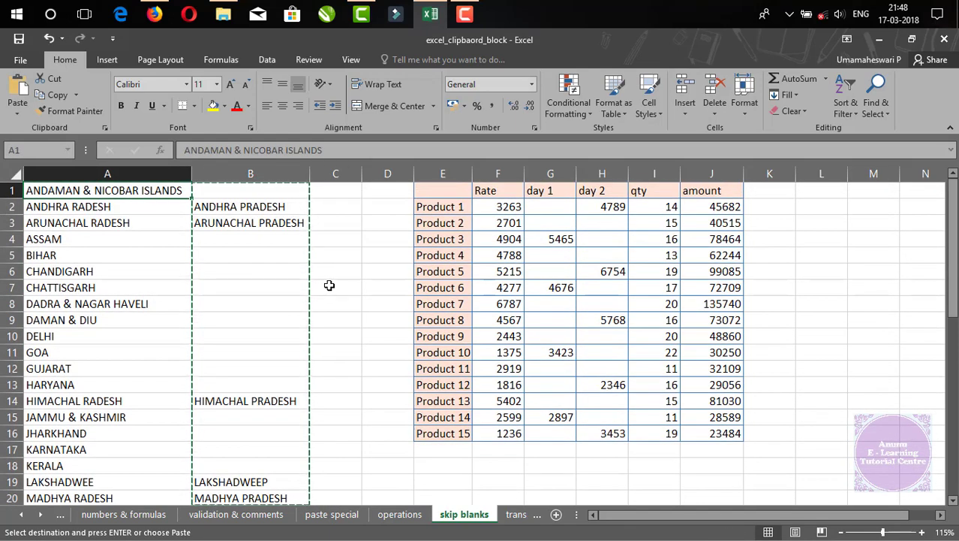
key(ctrl+v)
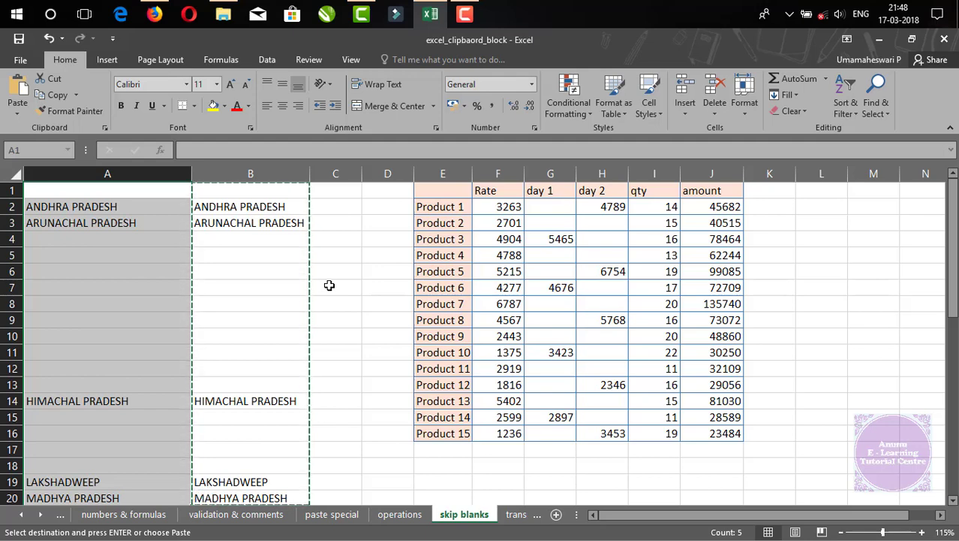
key(ctrl+z)
key(Escape)
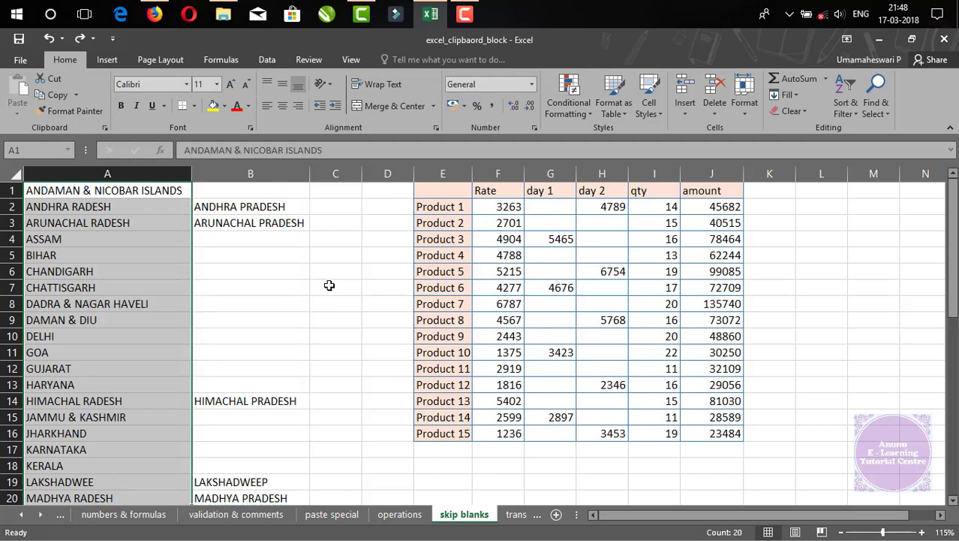
- Compare the first misspelled state name in column A with its correction in column B
key(Right)
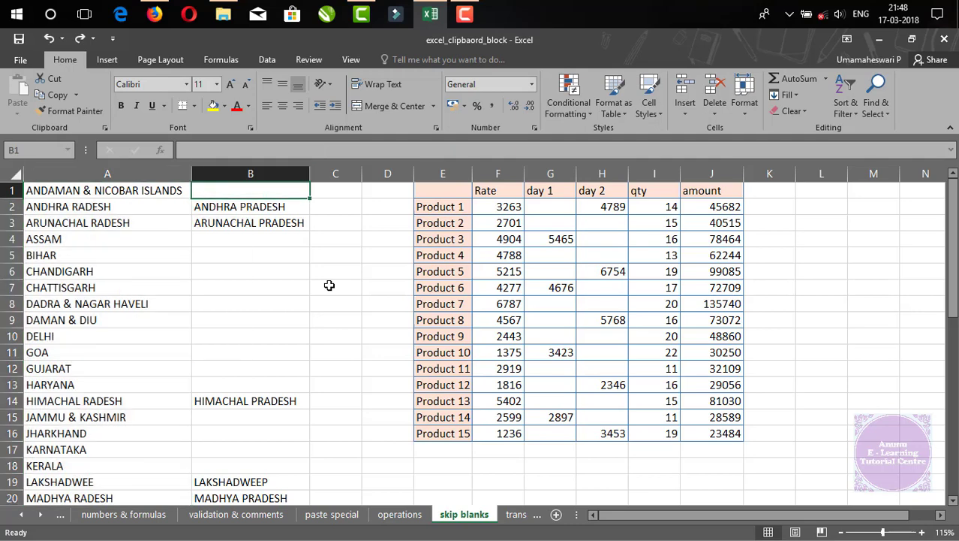
key(Down)
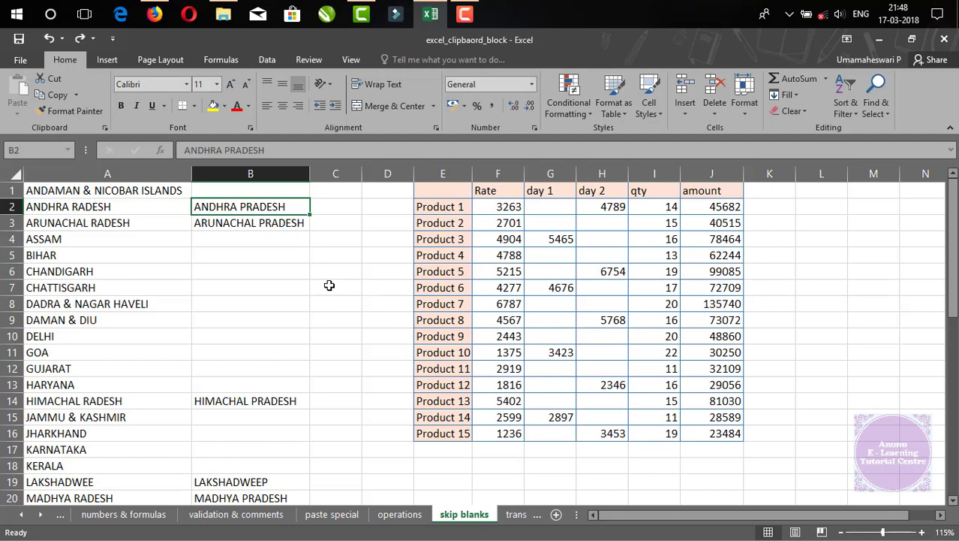
key(Up)
key(Left)
key(Down)
key(Right)
key(Left)
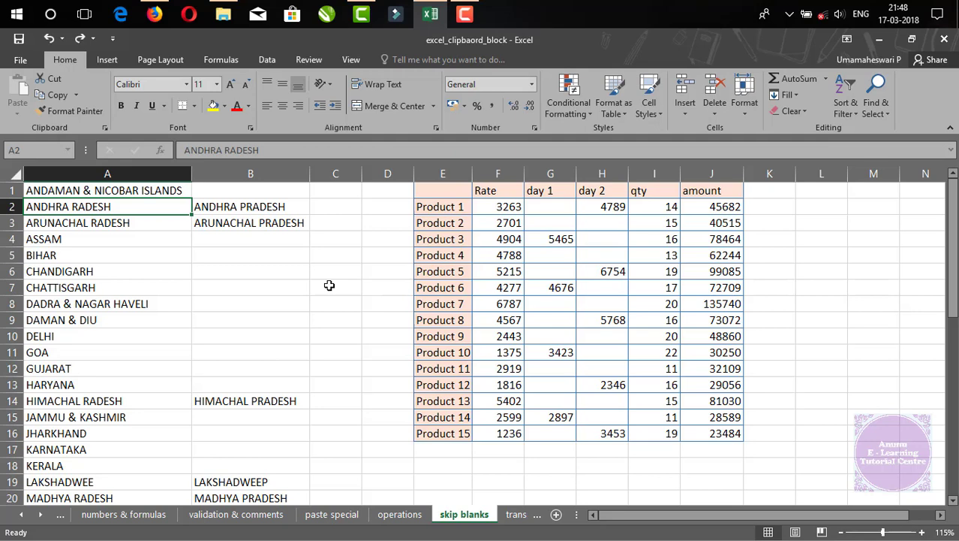
- Copy the range B1:B20, including its blank cells
key(Right)
key(Up)
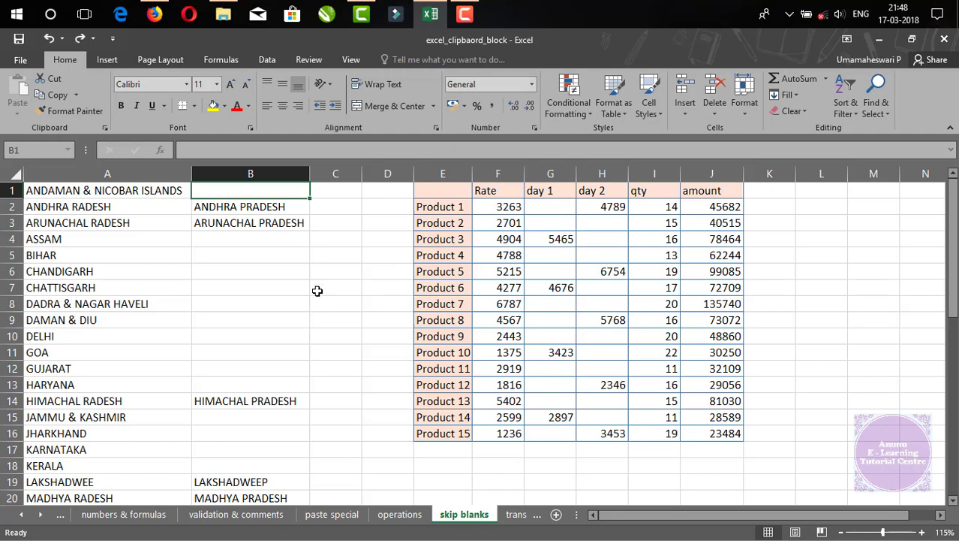
shift+click(274, 499)
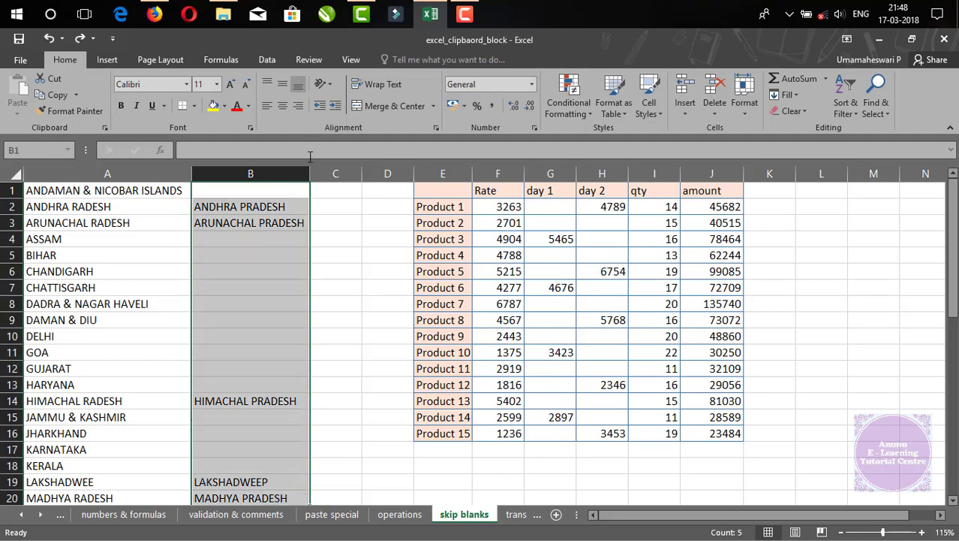
key(ctrl+c)
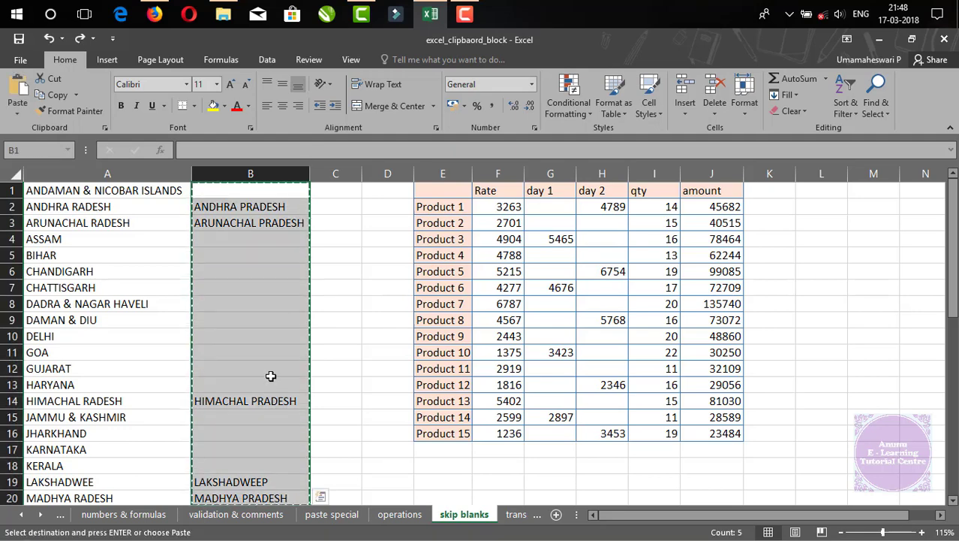
- Paste the copied corrections onto column A from A1 using Paste Special with Skip blanks enabled, and end copy mode
click(78, 190)
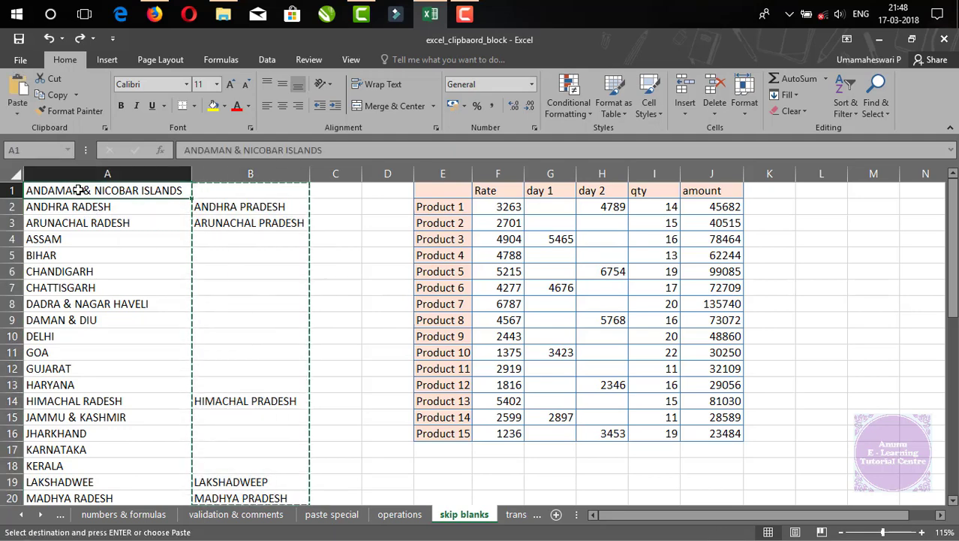
right_click(80, 191)
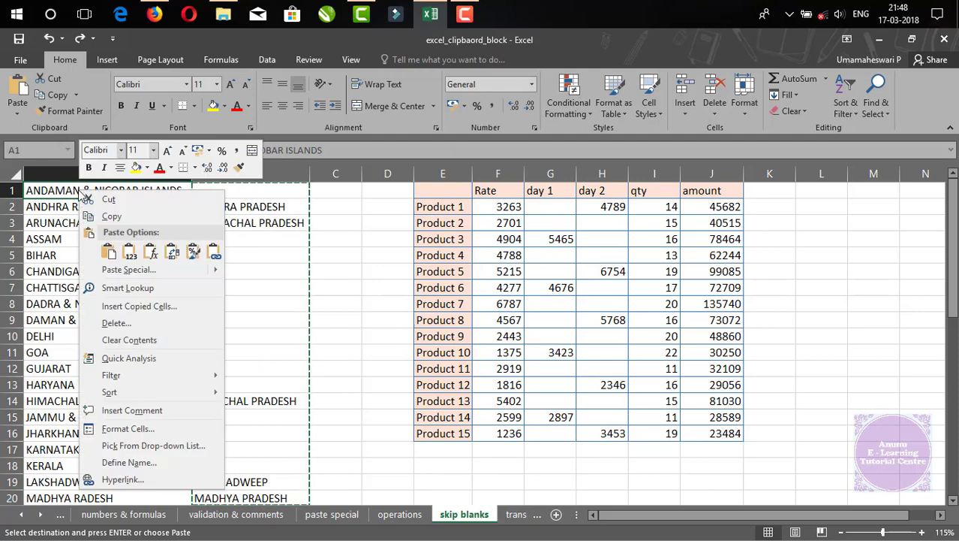
click(113, 272)
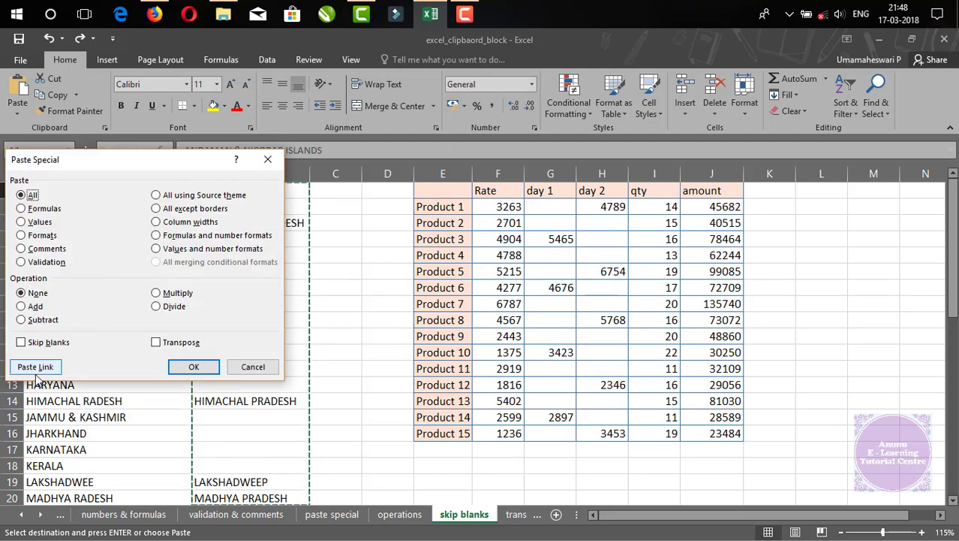
click(21, 342)
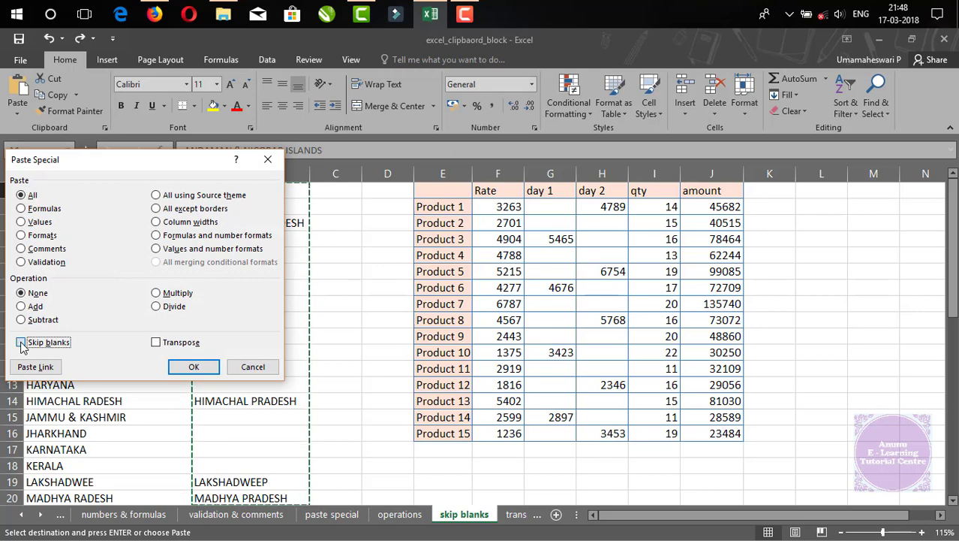
drag(154, 160, 570, 158)
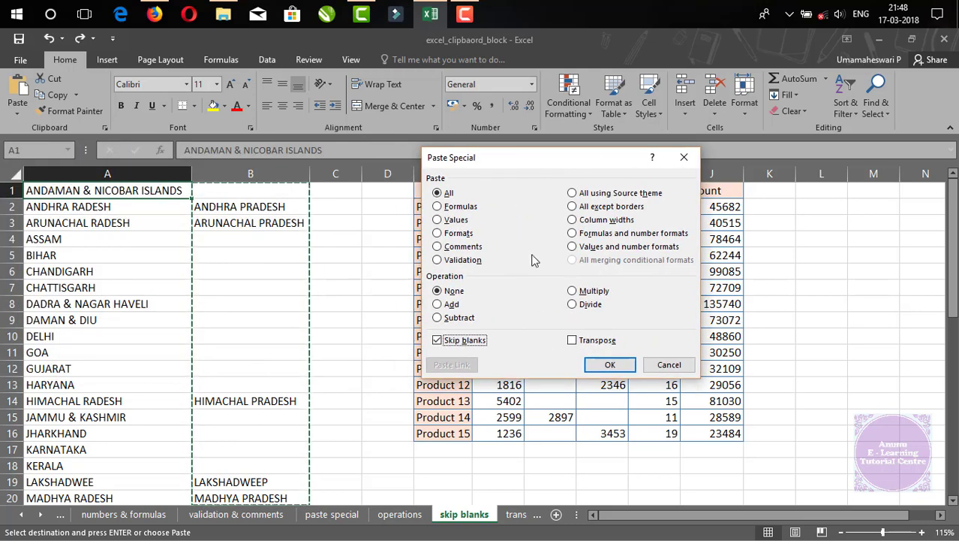
click(611, 364)
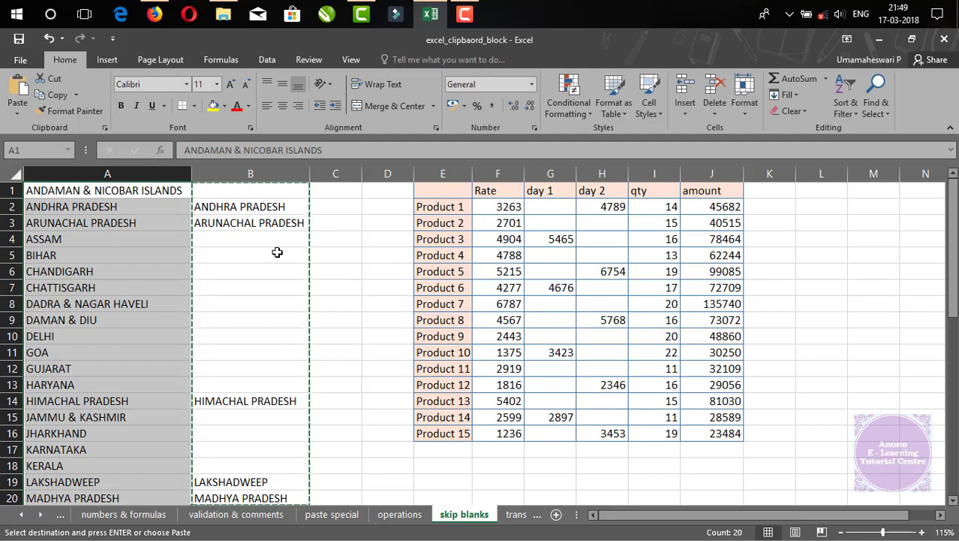
key(Escape)
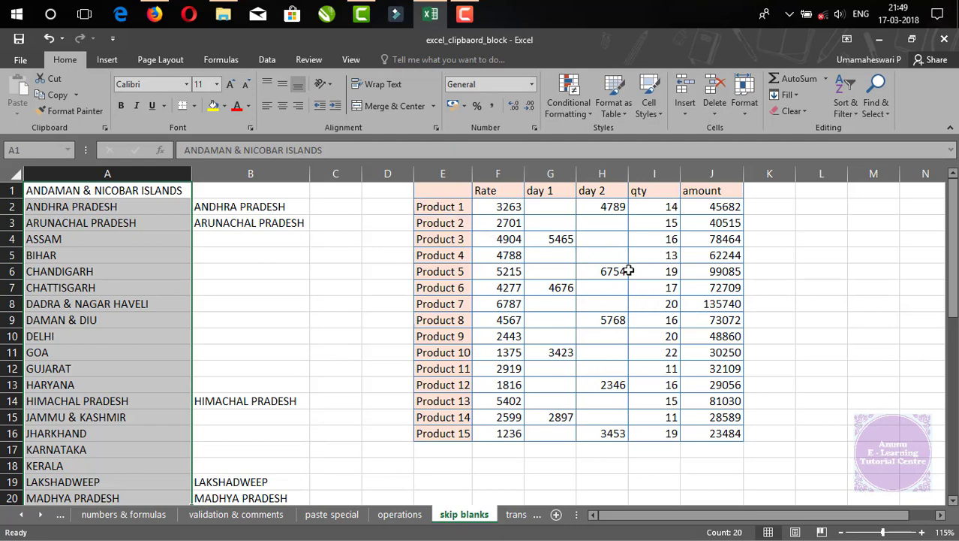
- Examine the Rate, day 1, day 2 and amount columns of the product table, including the amount formula
click(505, 191)
drag(505, 201, 505, 435)
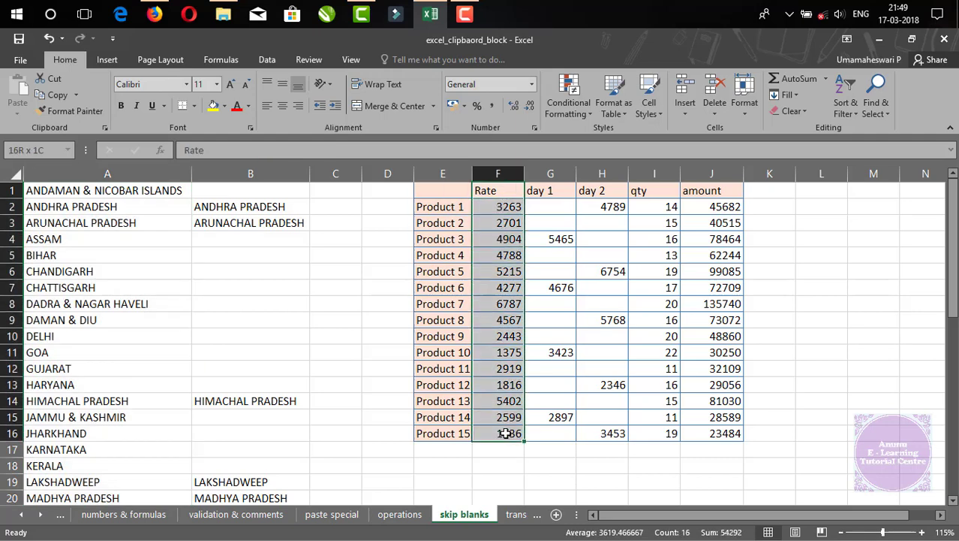
click(713, 188)
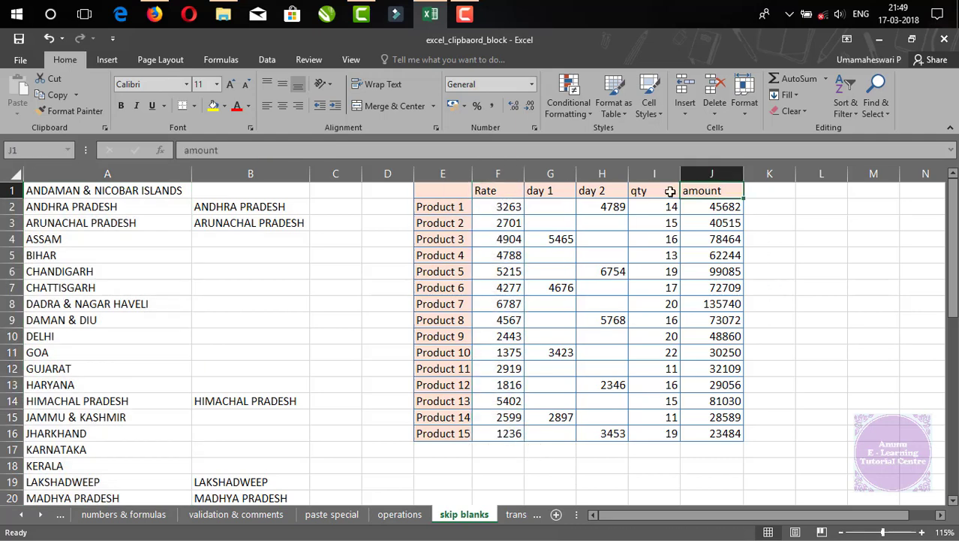
drag(713, 188, 712, 433)
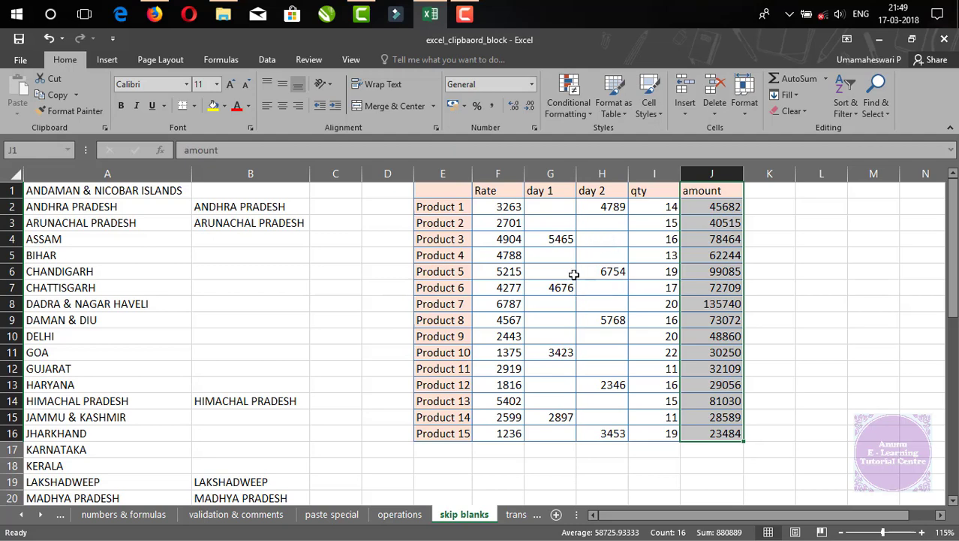
drag(553, 206, 539, 426)
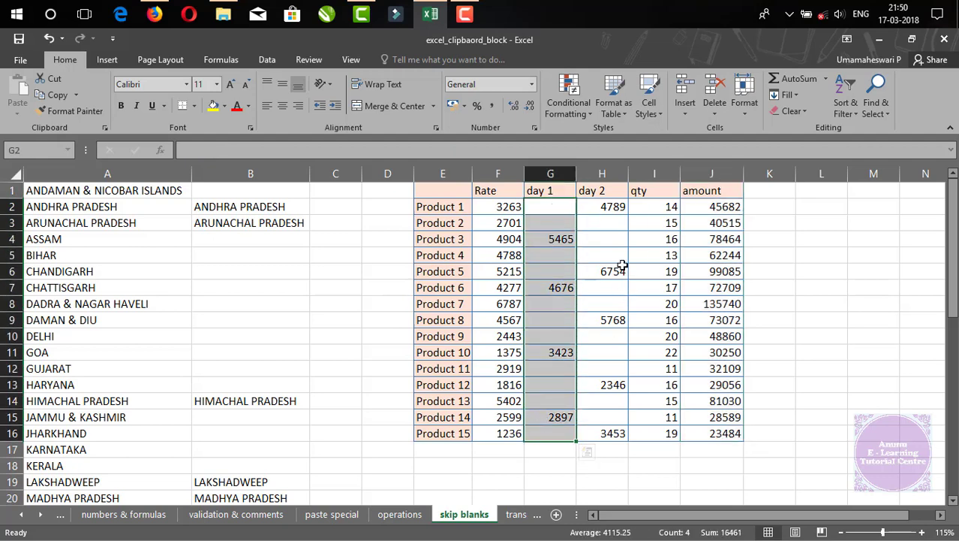
drag(606, 207, 609, 434)
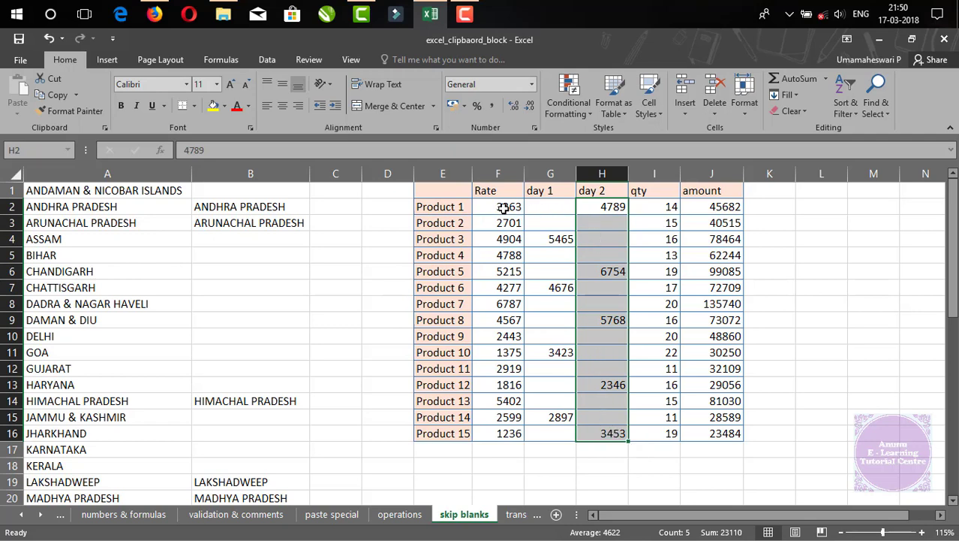
drag(501, 208, 499, 434)
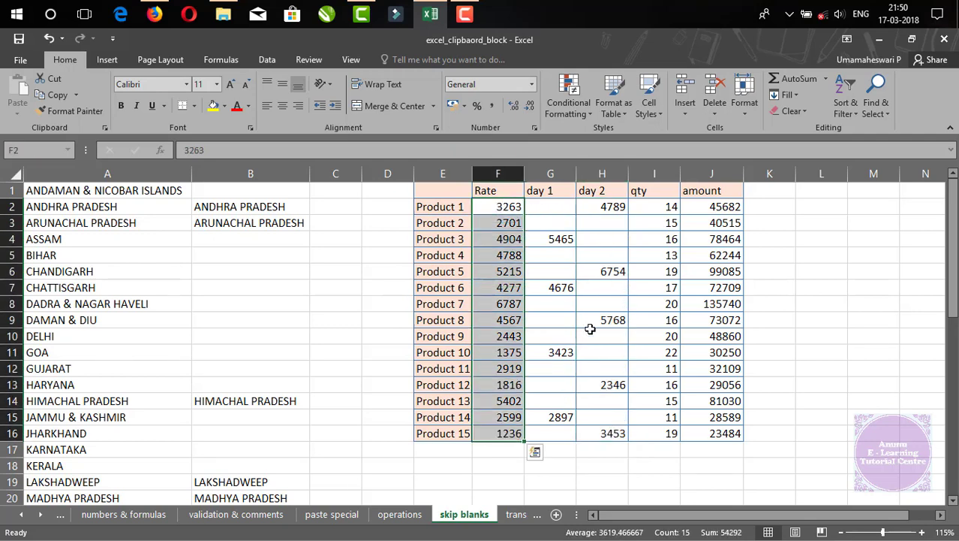
drag(612, 208, 605, 450)
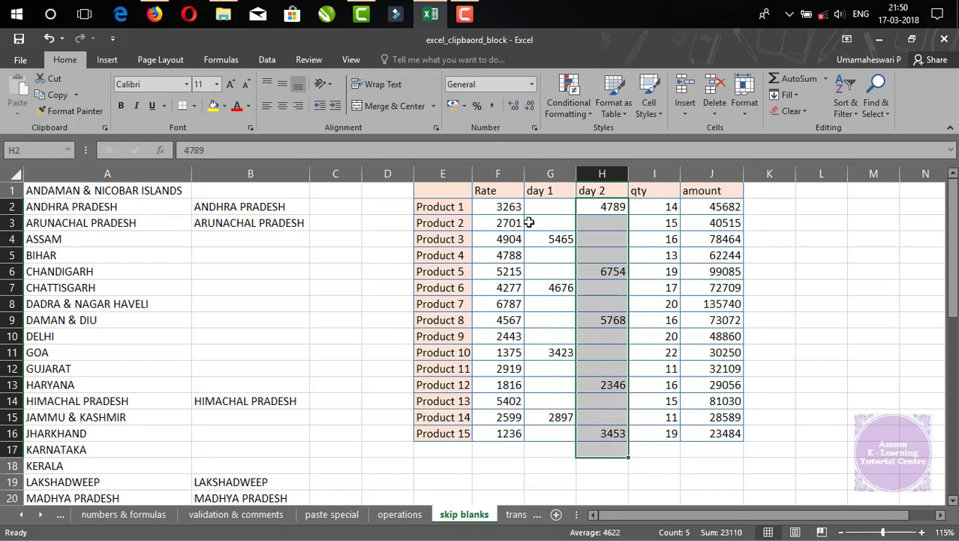
drag(556, 208, 552, 440)
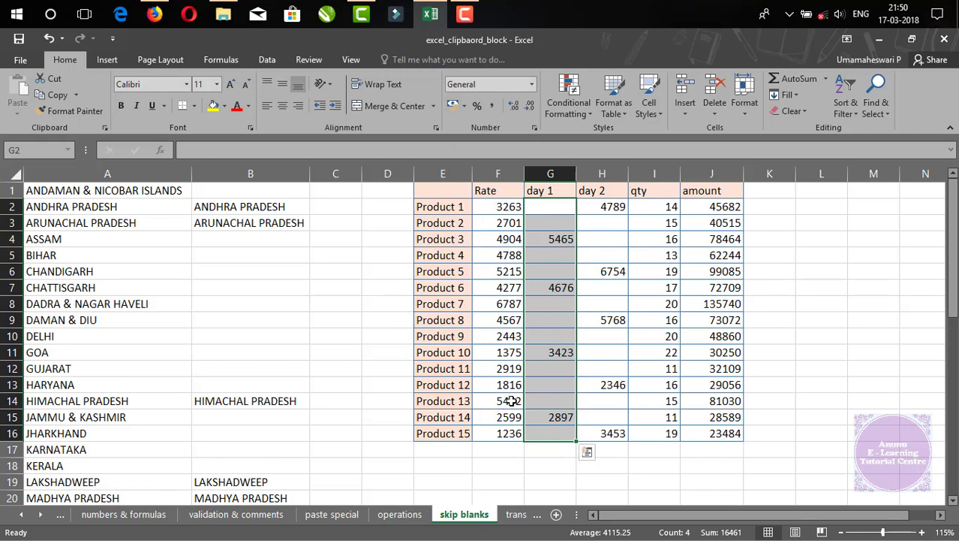
drag(719, 206, 710, 425)
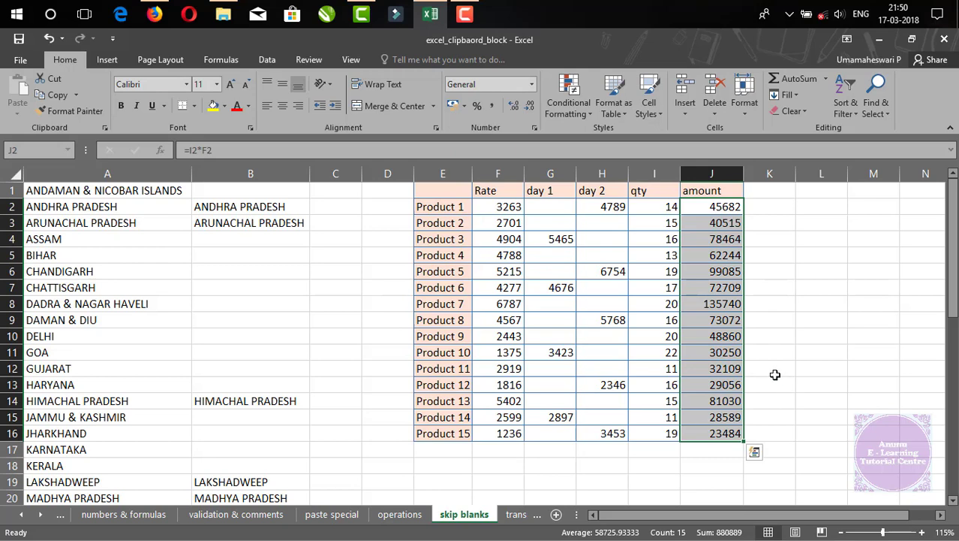
- Copy the day 1 rates G2:G16 onto the Rate column from F2 using Paste Special with Skip blanks, and end copy mode
drag(551, 206, 553, 430)
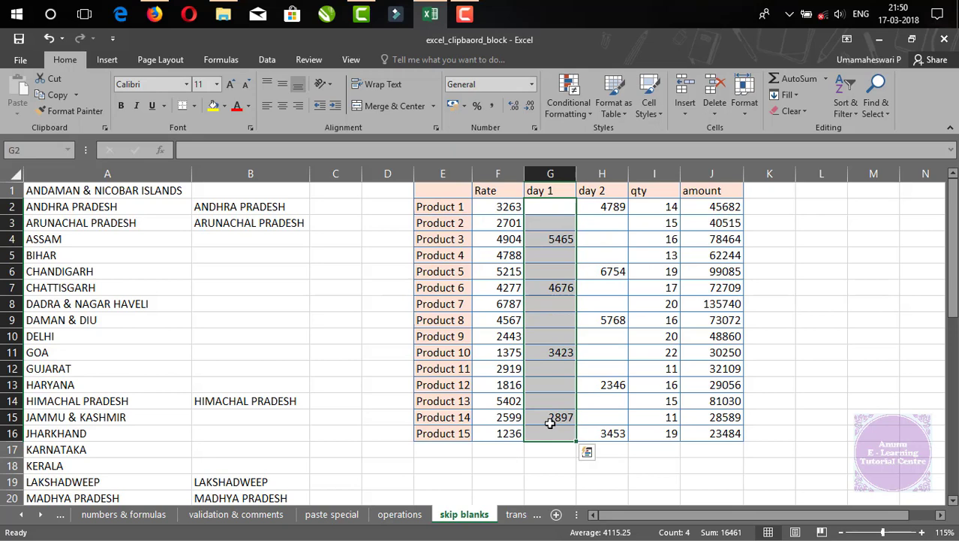
key(ctrl+c)
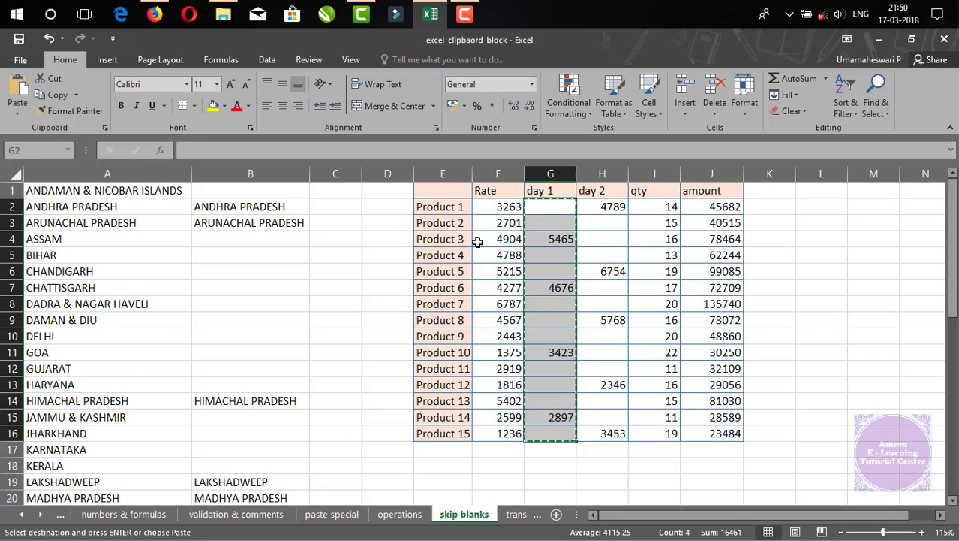
right_click(494, 203)
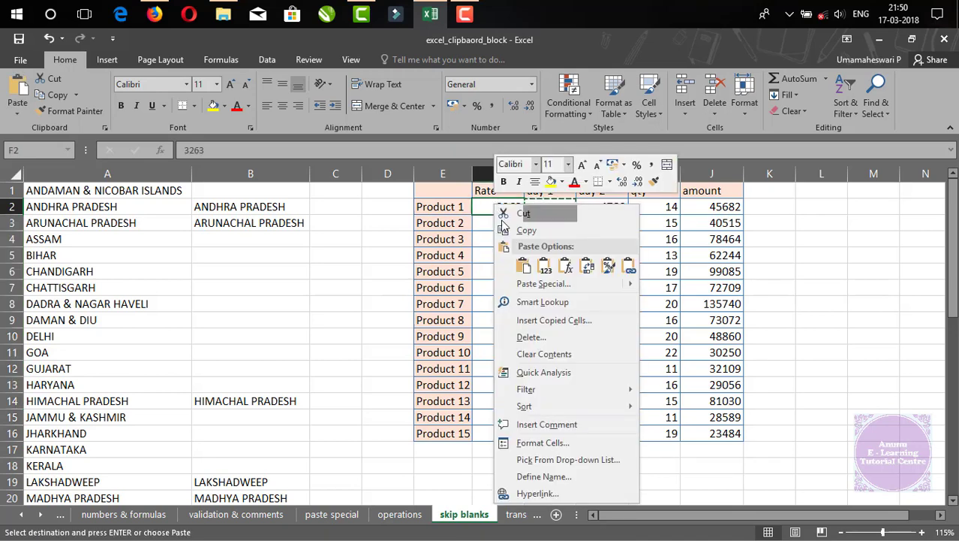
click(535, 284)
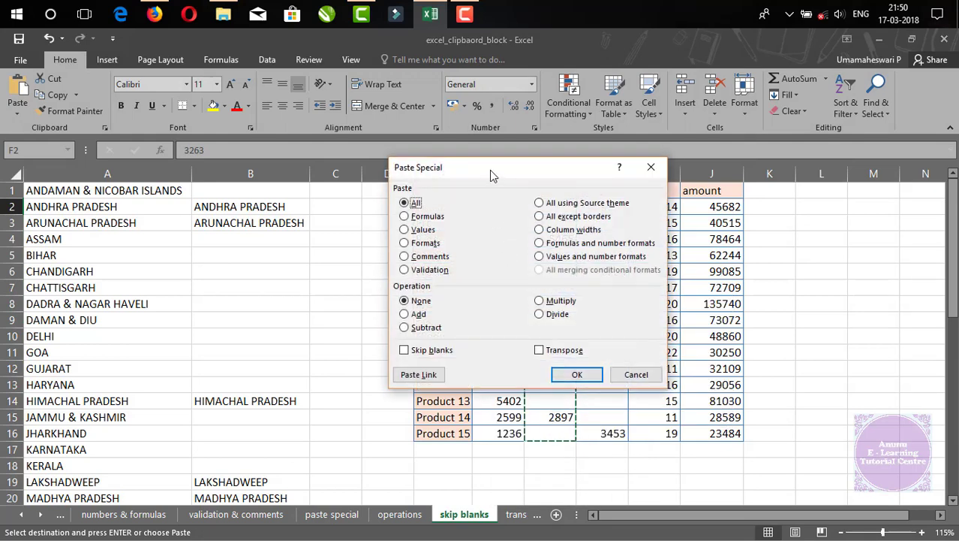
drag(490, 173, 222, 210)
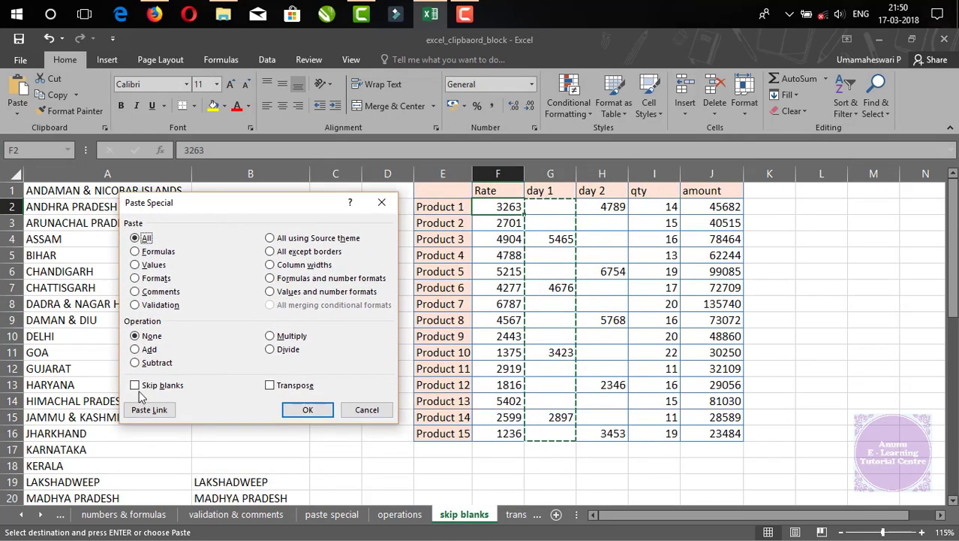
click(138, 386)
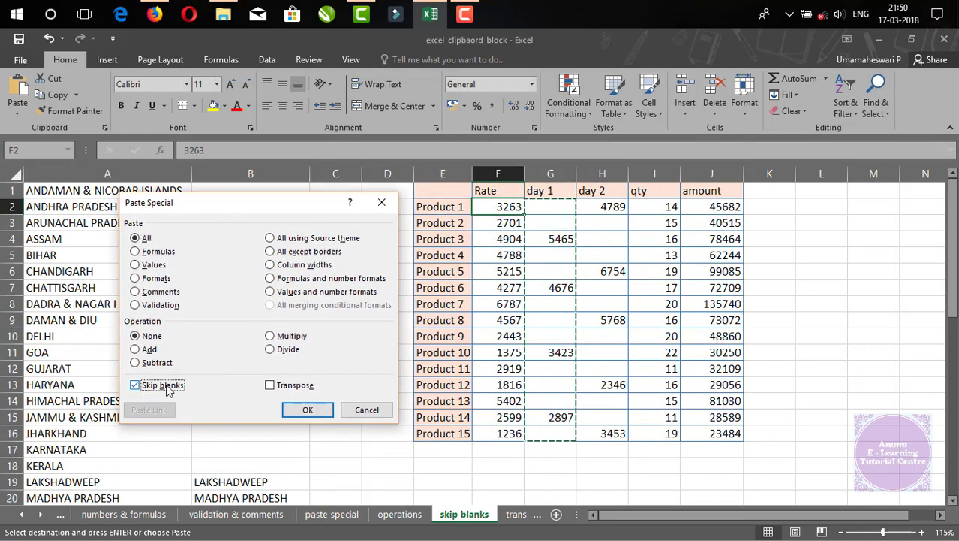
click(307, 409)
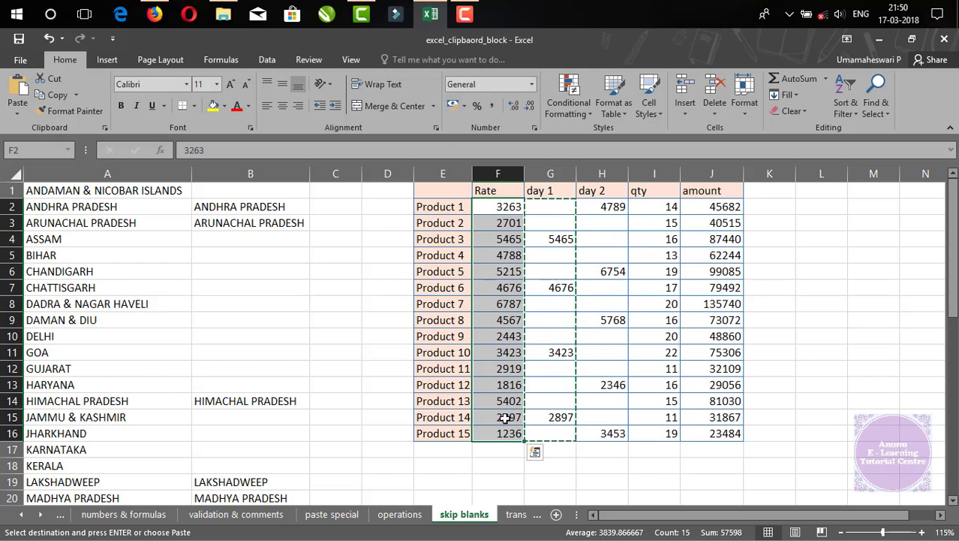
key(Escape)
- Copy the day 2 rates H2:H16 onto the Rate column from F2 using Paste Special with Skip blanks, and end copy mode
drag(606, 206, 610, 433)
key(ctrl+c)
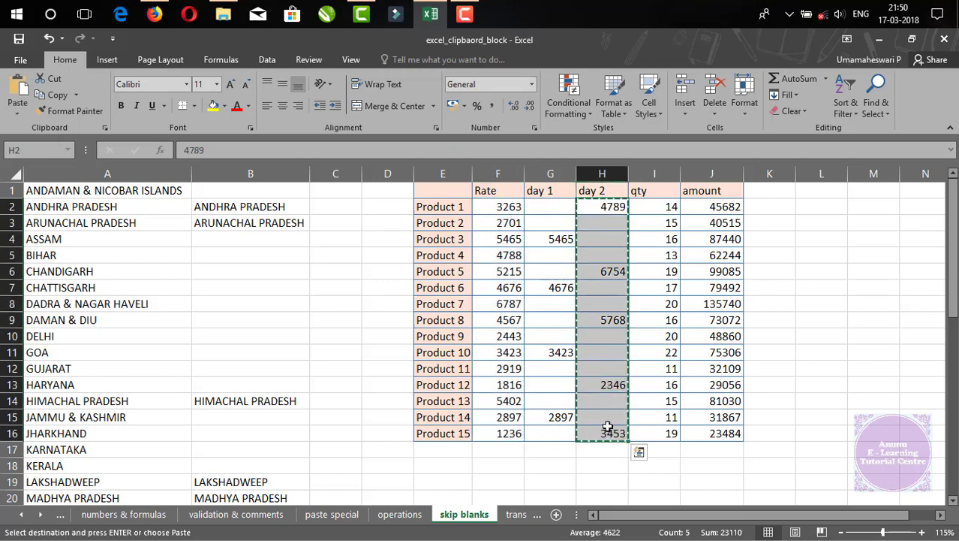
right_click(493, 206)
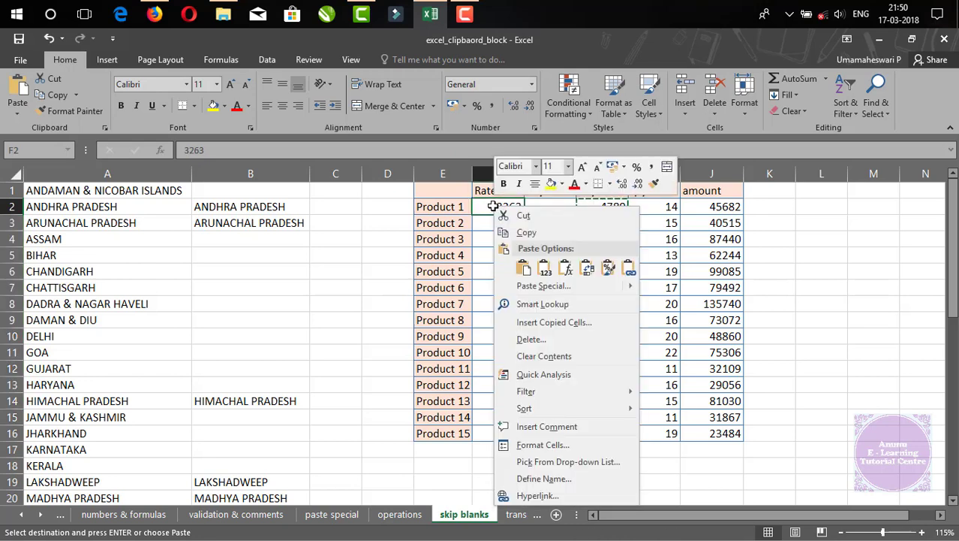
click(544, 286)
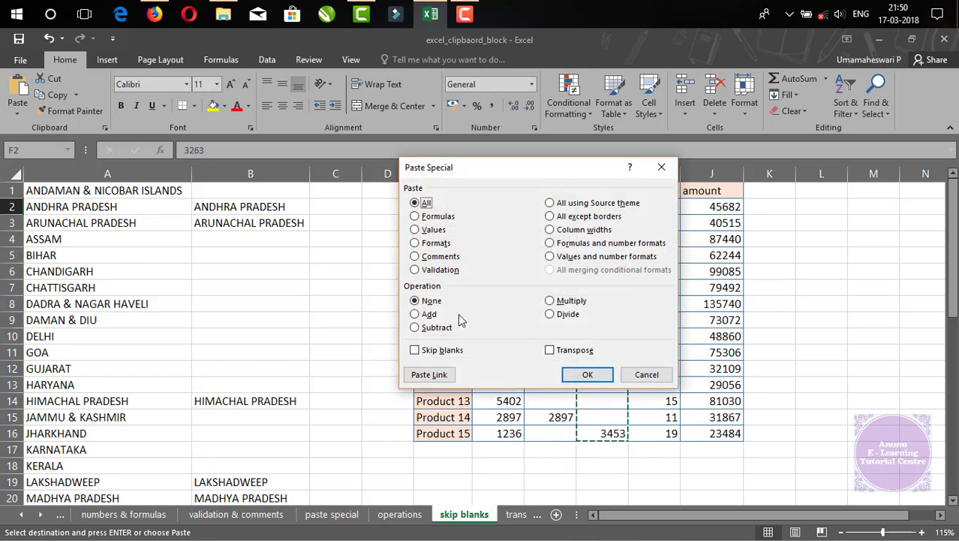
click(434, 350)
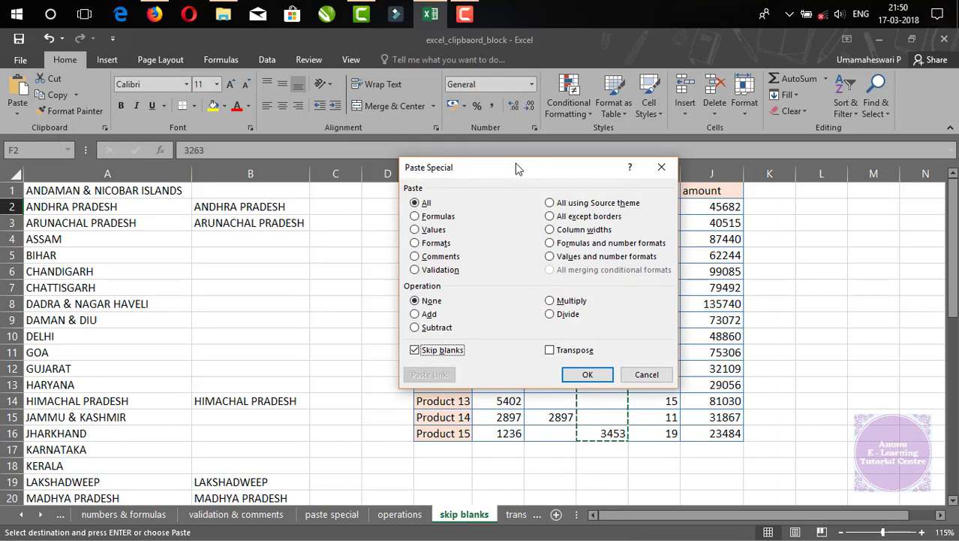
drag(516, 160, 221, 189)
click(293, 403)
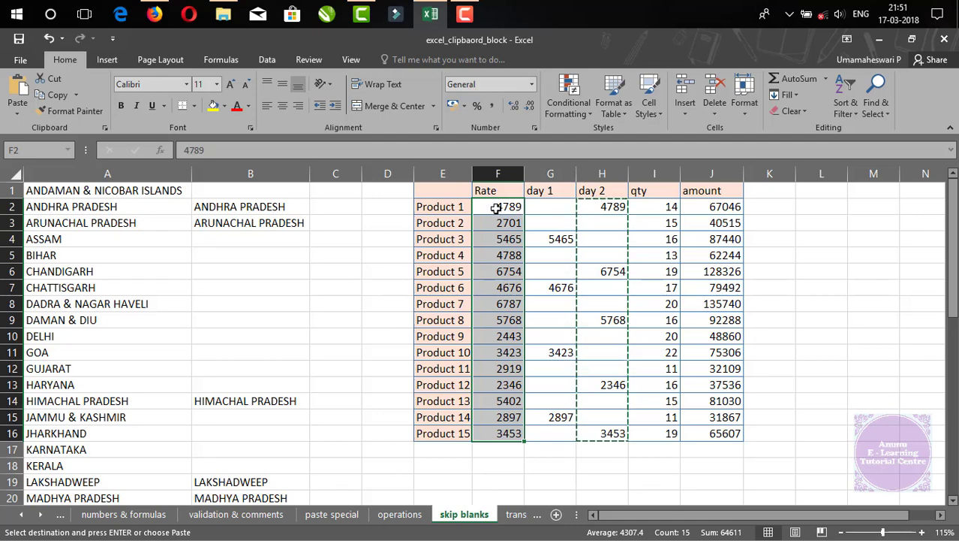
key(Escape)
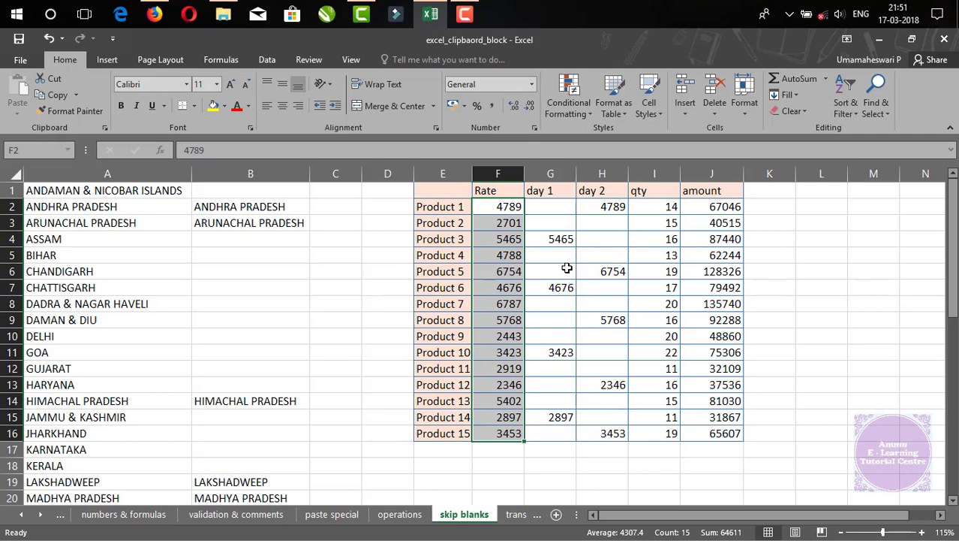
- Copy the vertical list of numbers 1 to 5 in C28:C32
scroll(386, 295, down, 9)
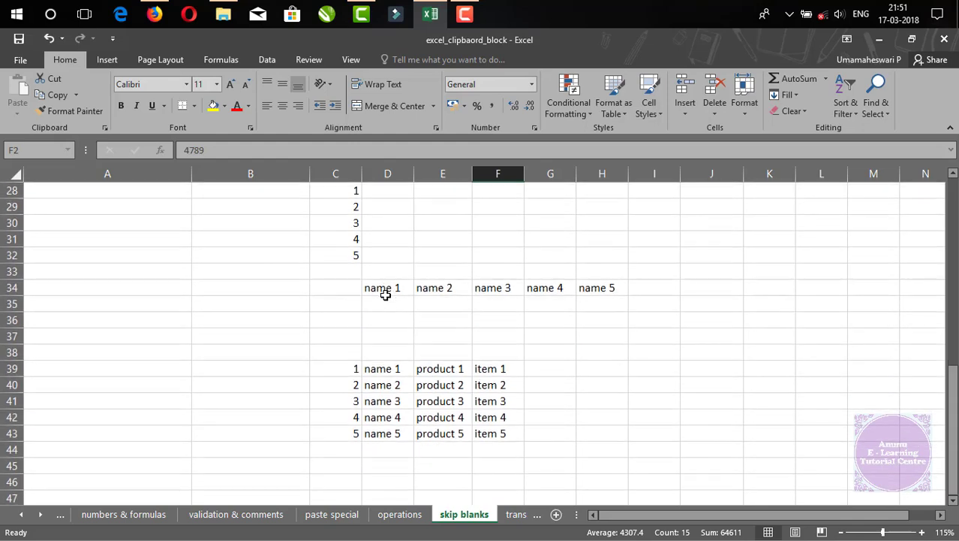
scroll(385, 295, up, 1)
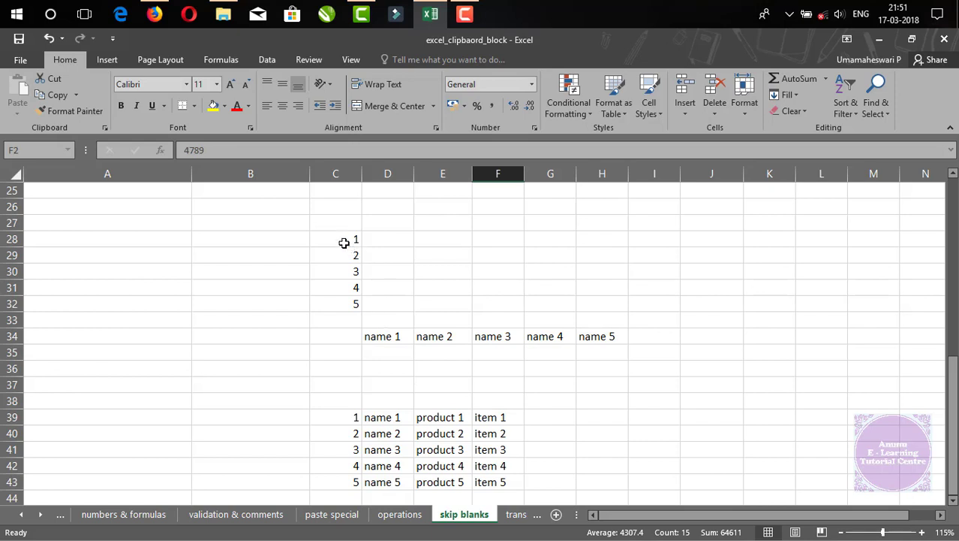
drag(342, 239, 332, 302)
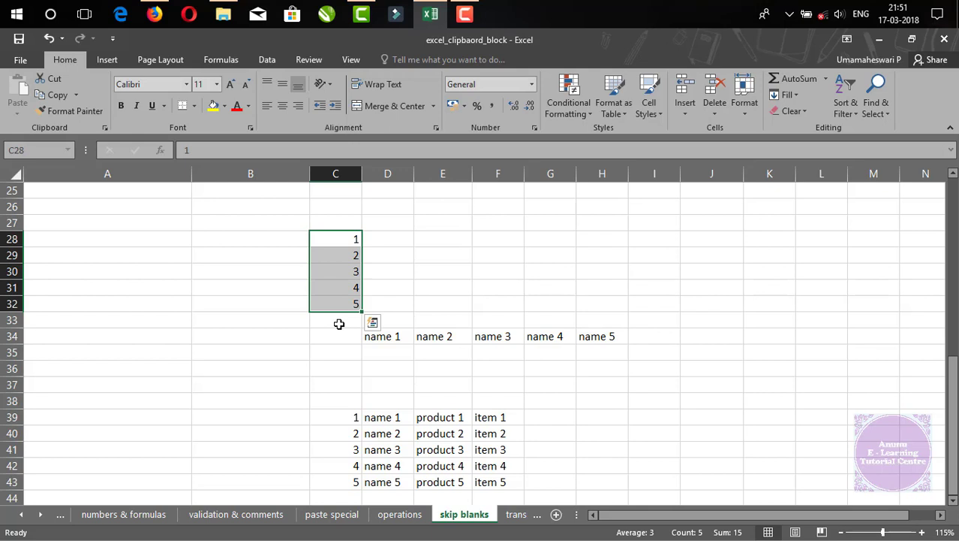
key(ctrl+c)
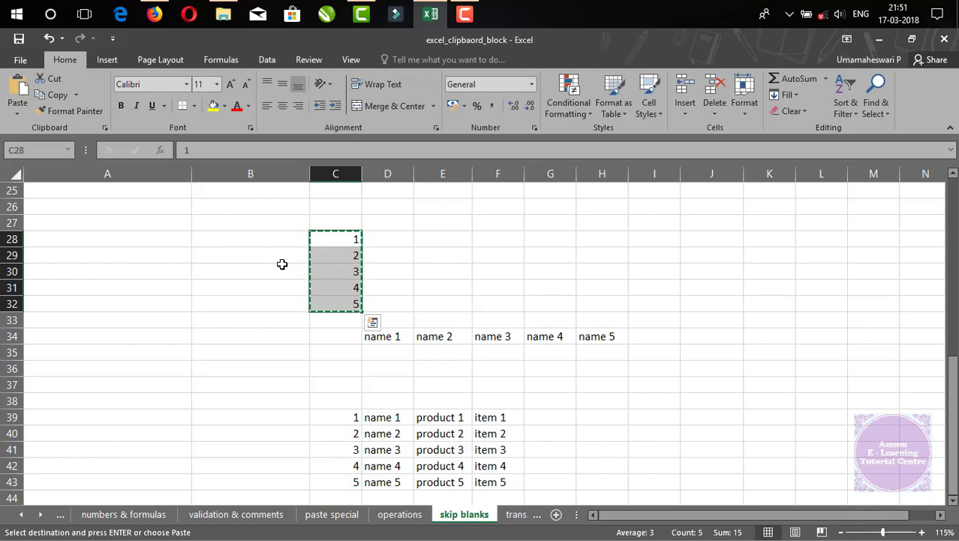
- Paste the copied numbers as a row starting at D27 using Paste Special with Transpose, and compare the row with the original column
right_click(388, 222)
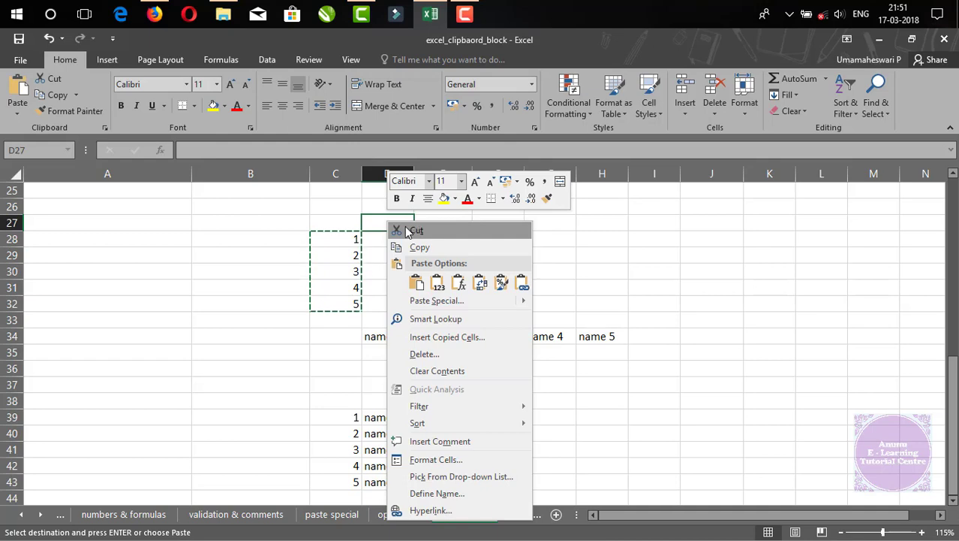
click(435, 305)
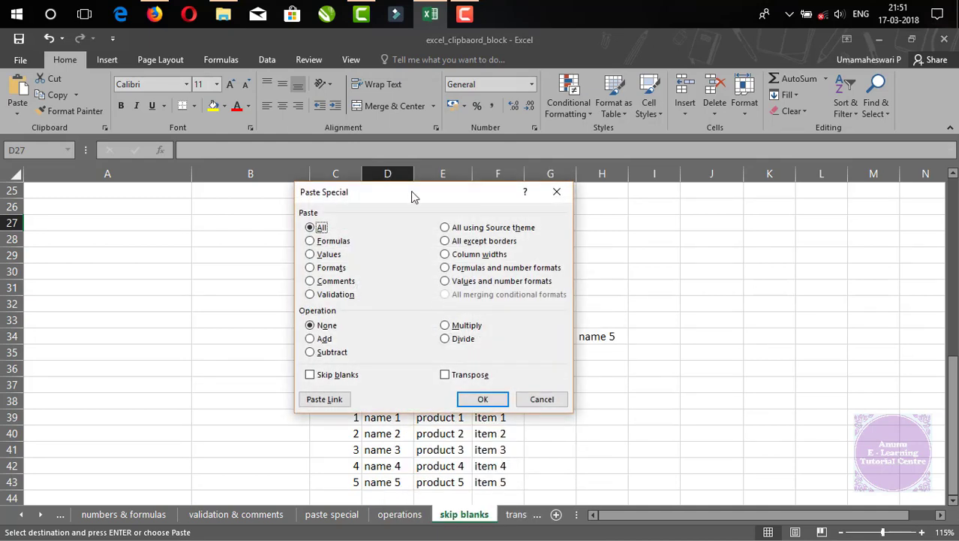
drag(411, 191, 738, 243)
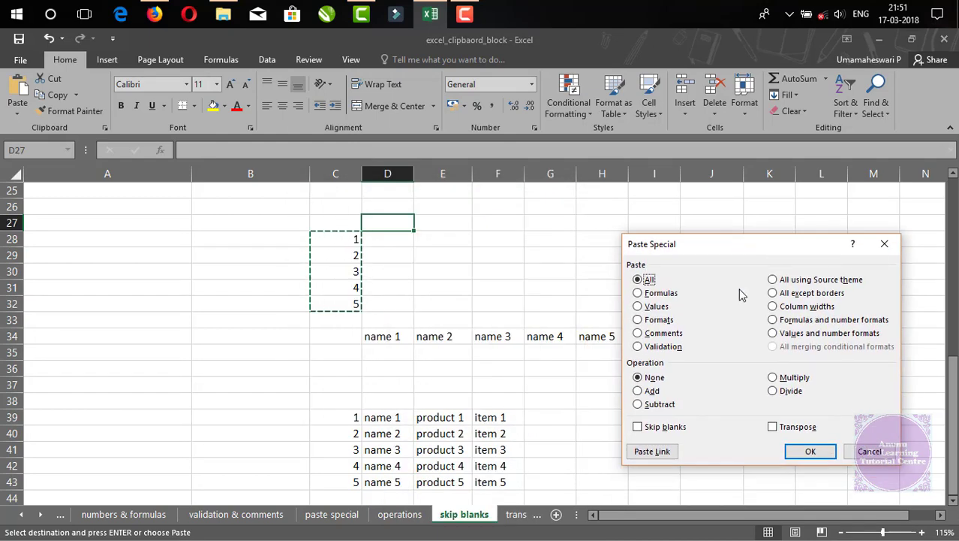
click(774, 430)
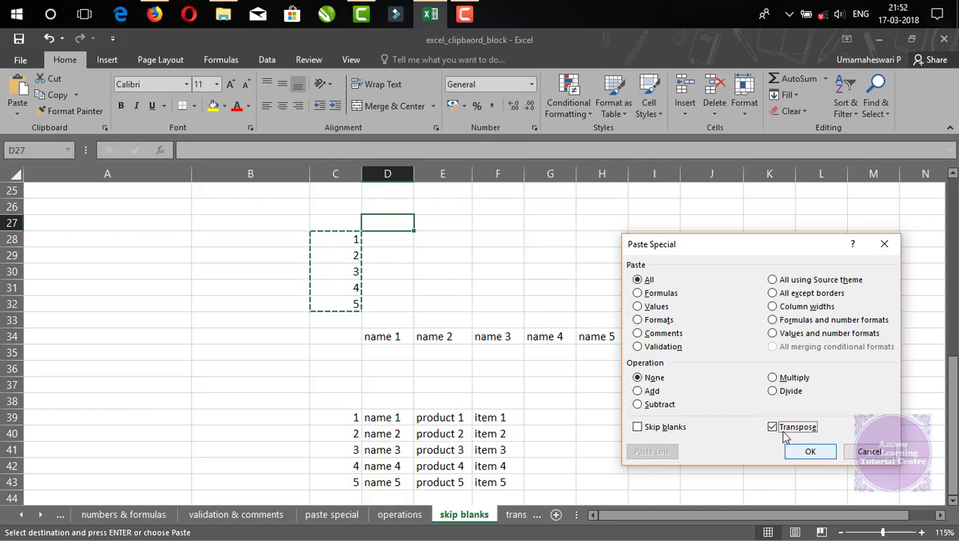
click(810, 451)
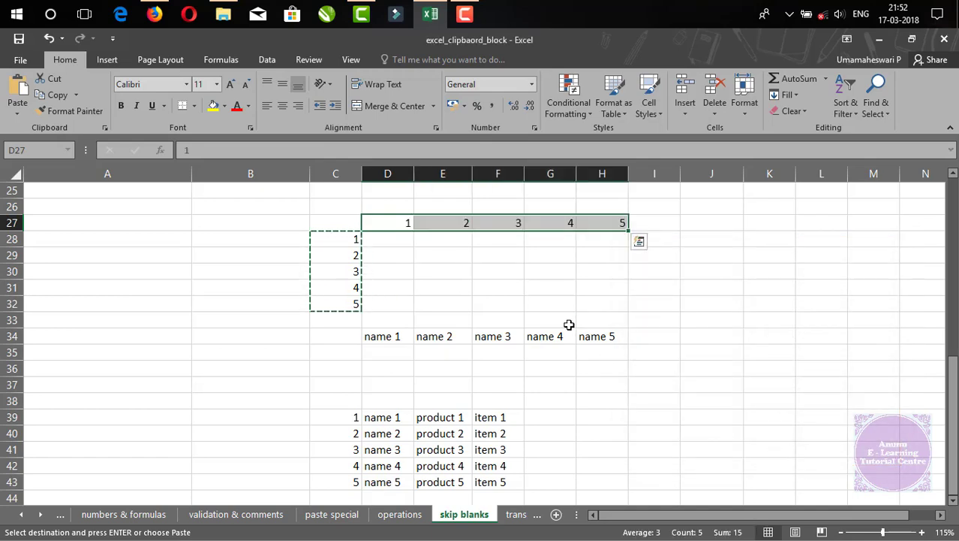
key(Escape)
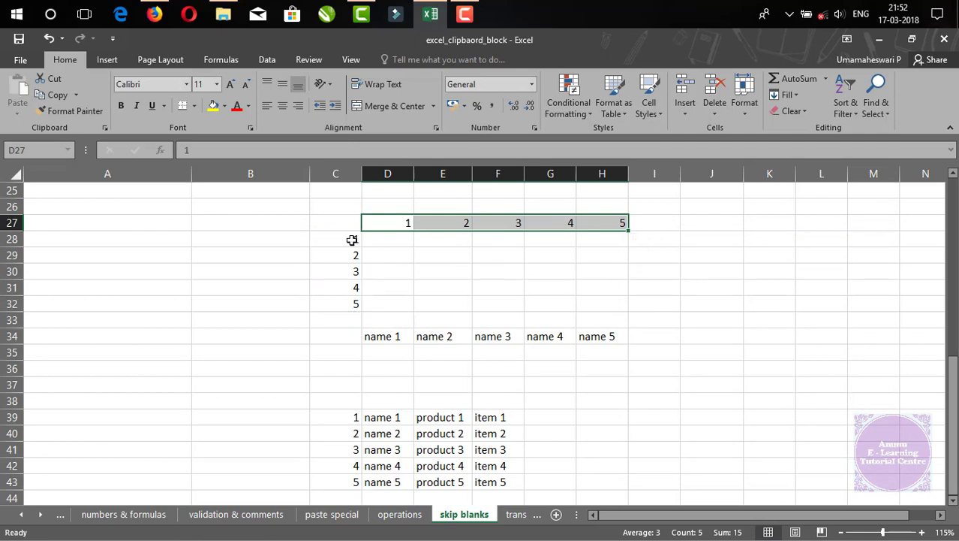
drag(351, 239, 353, 301)
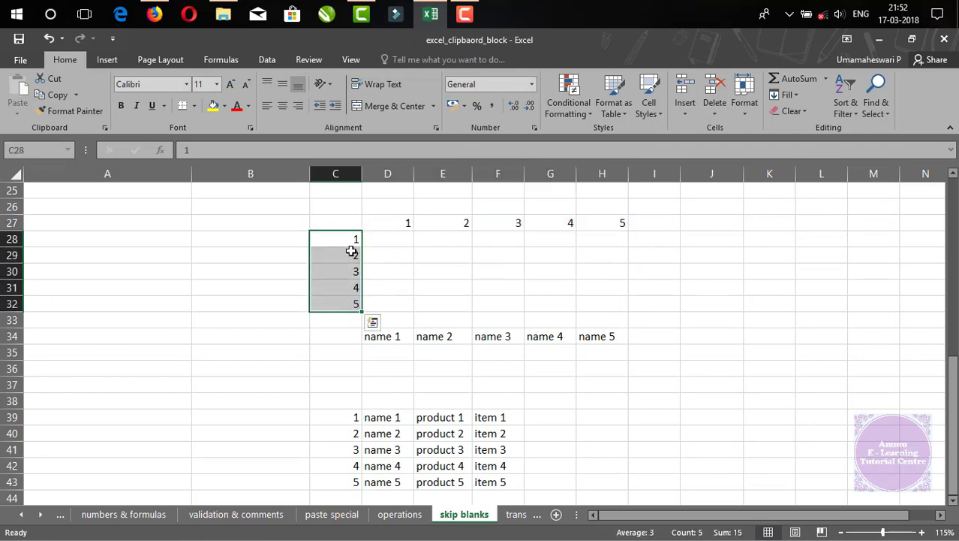
drag(394, 223, 604, 227)
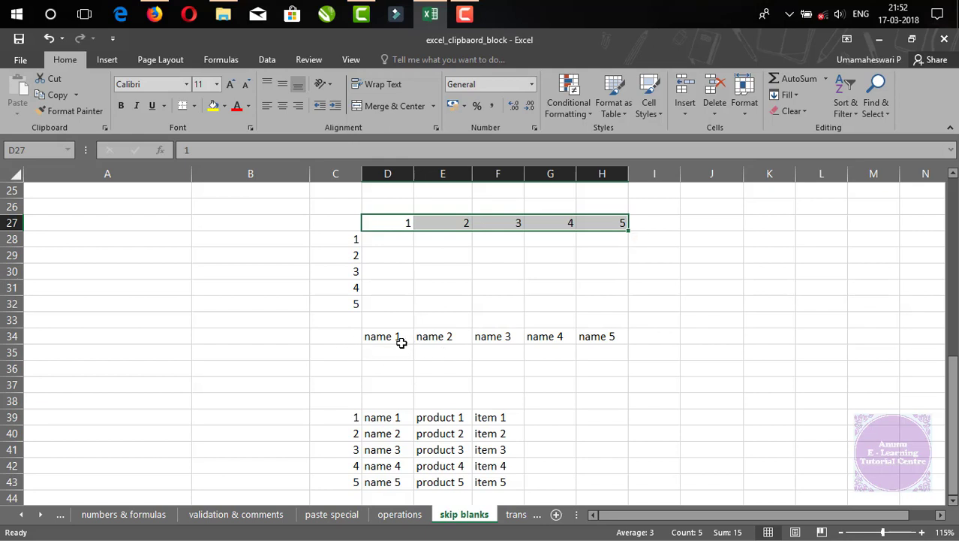
- Copy the row of names D34:H34 and paste it as a column from J34 using Paste Special with Transpose
drag(377, 337, 611, 335)
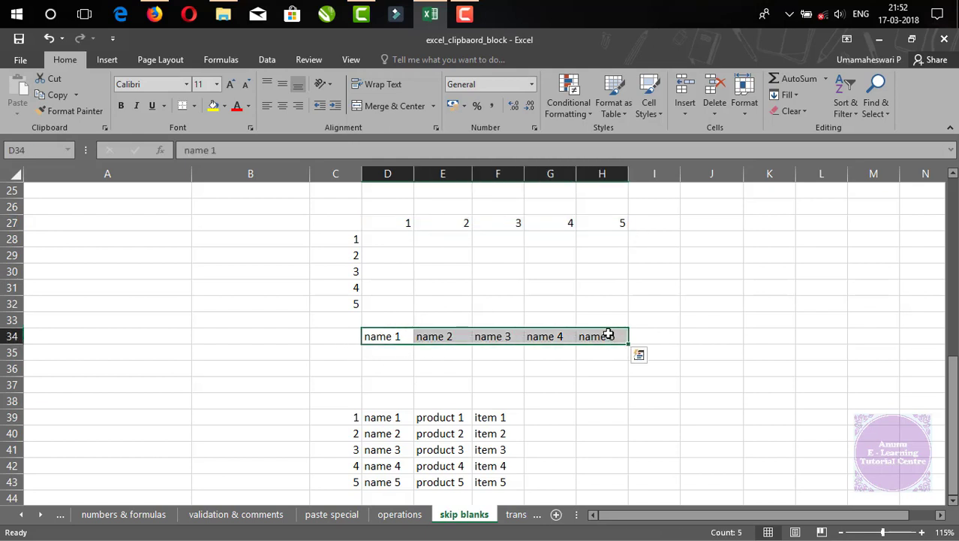
key(ctrl+c)
right_click(705, 337)
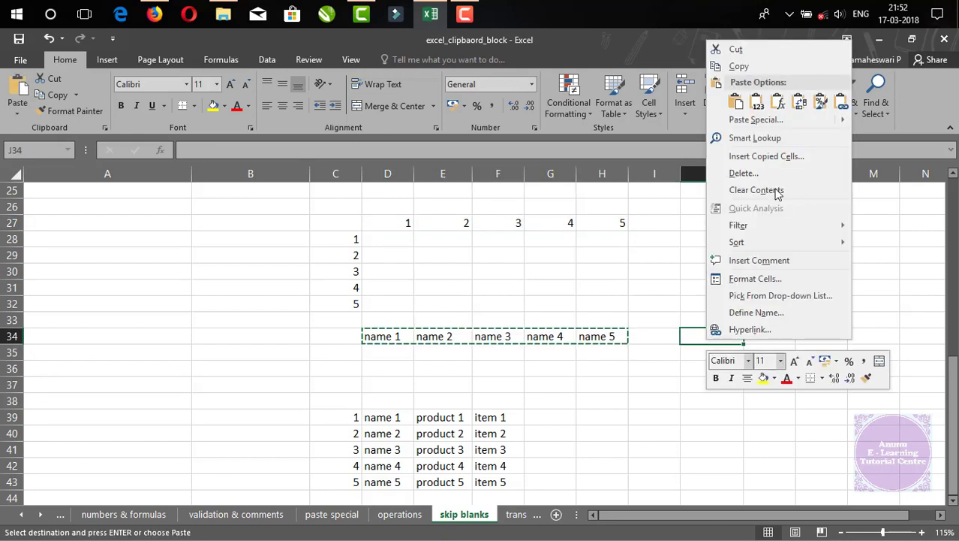
click(756, 120)
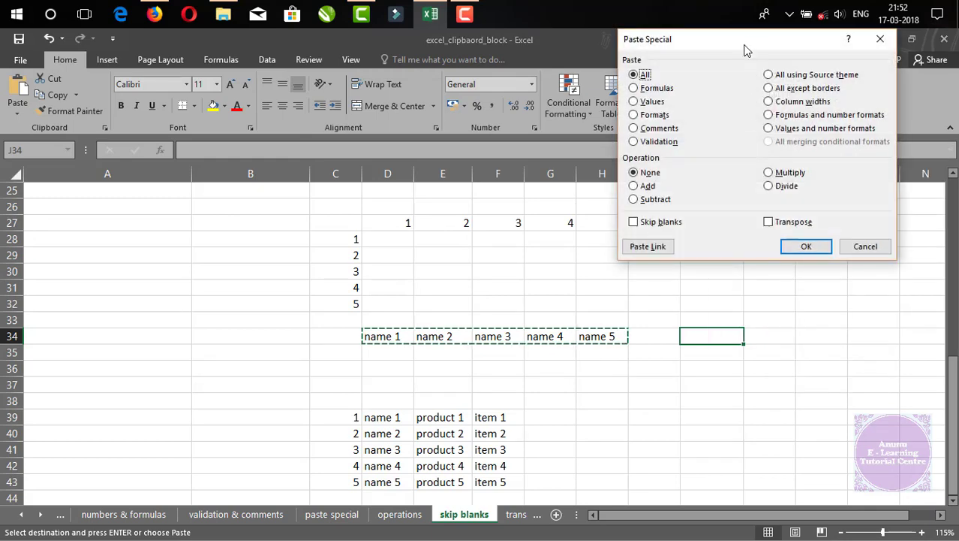
drag(746, 50, 318, 206)
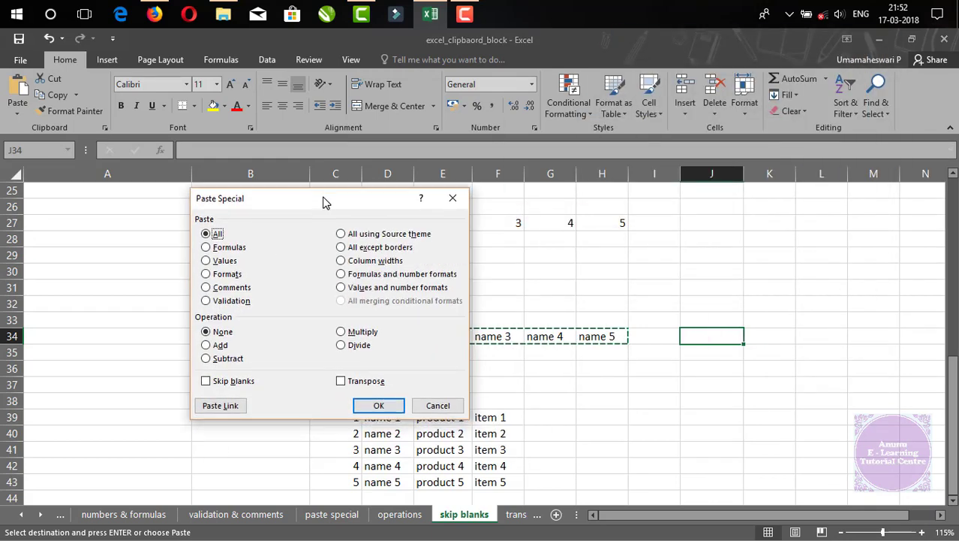
click(341, 380)
click(365, 403)
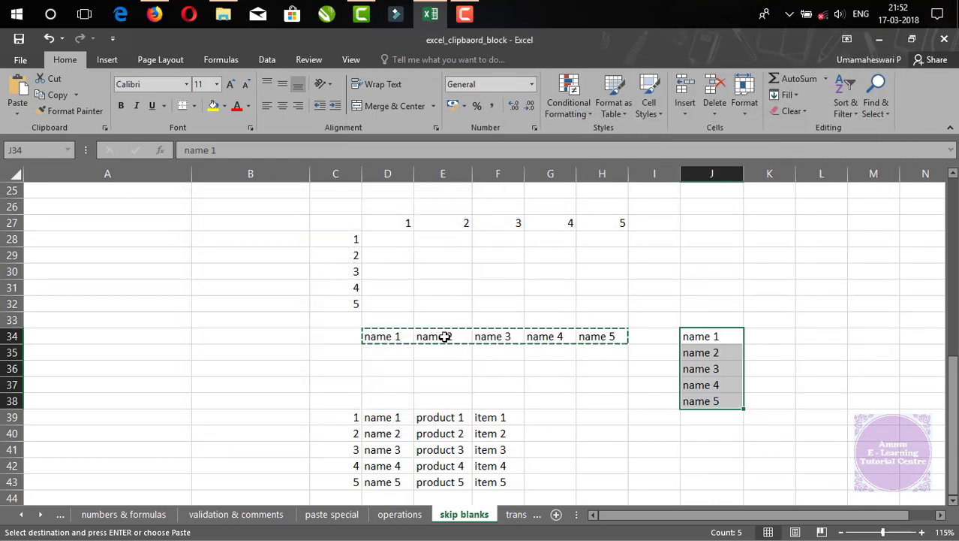
- Copy the table C39:F43, paste it from C47 using Paste Special with Transpose, and end copy mode
scroll(543, 360, down, 1)
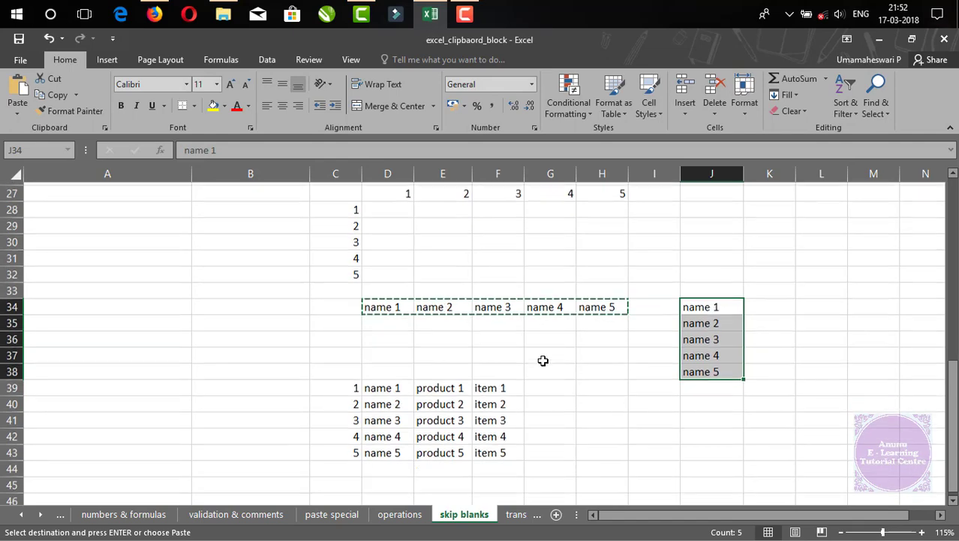
scroll(542, 360, down, 3)
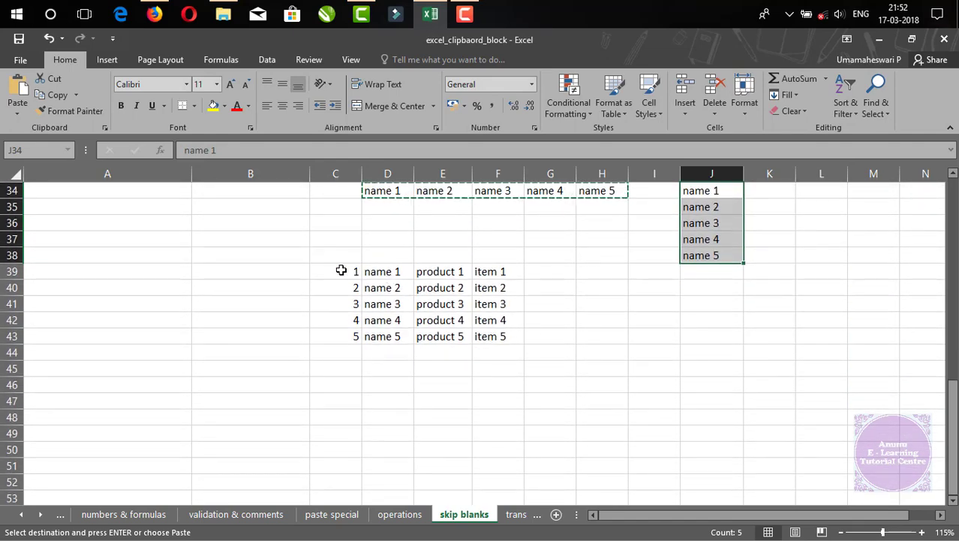
drag(341, 271, 501, 336)
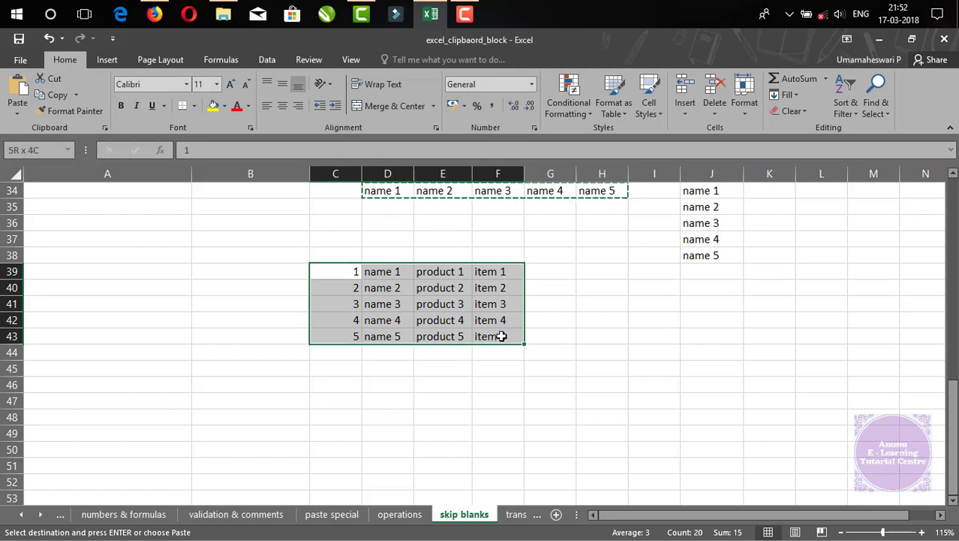
key(ctrl+c)
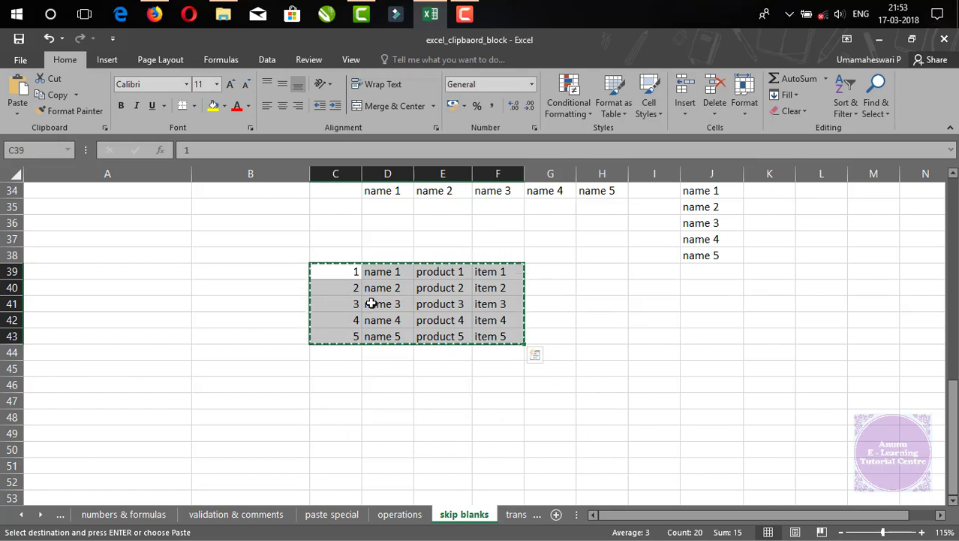
right_click(332, 400)
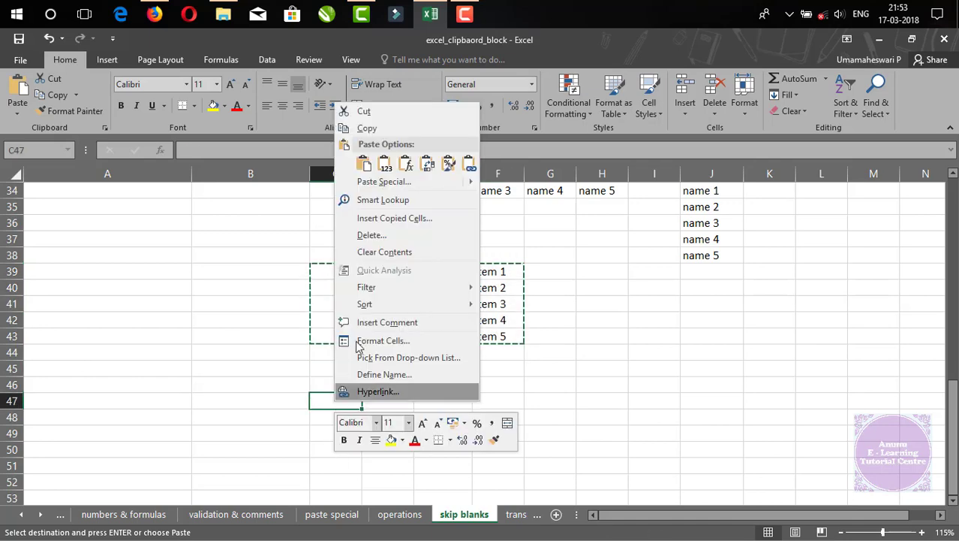
click(360, 183)
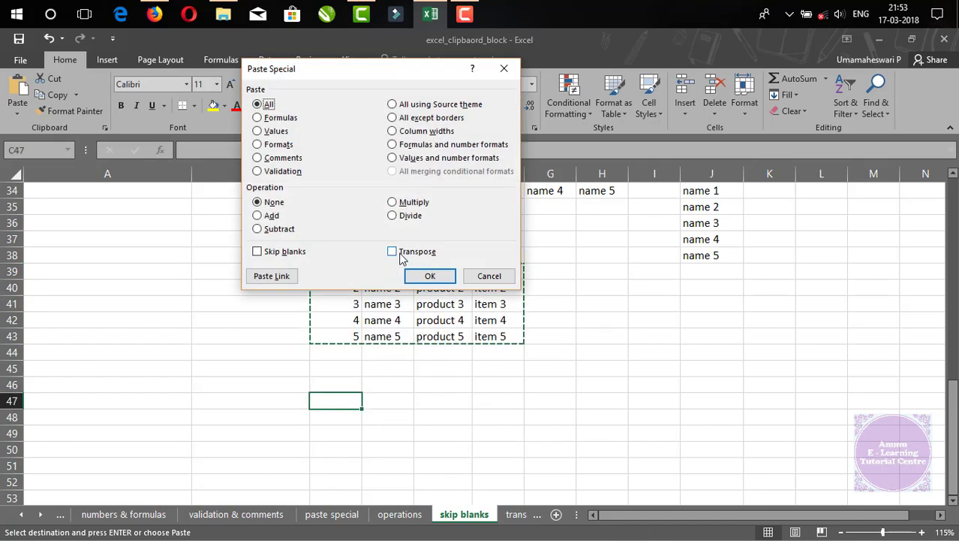
click(399, 254)
click(430, 276)
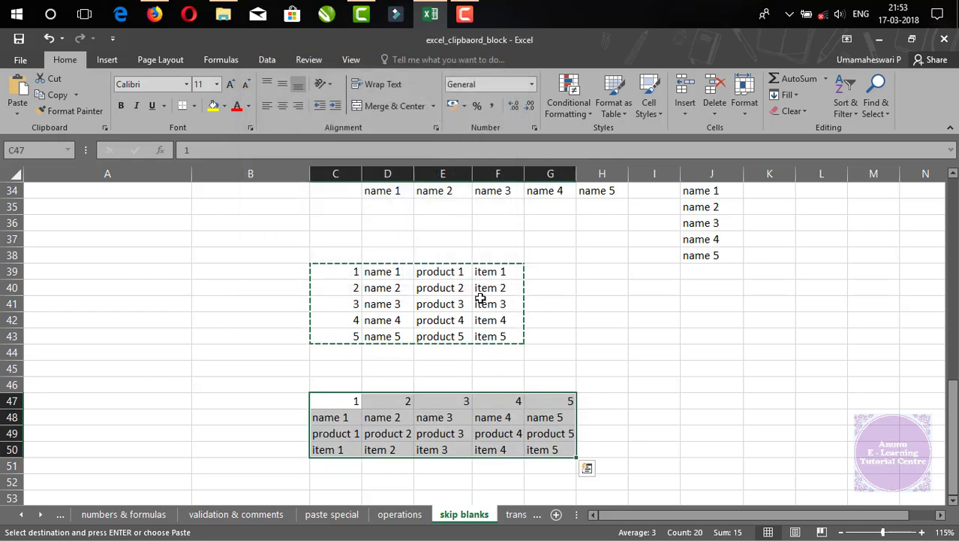
click(643, 364)
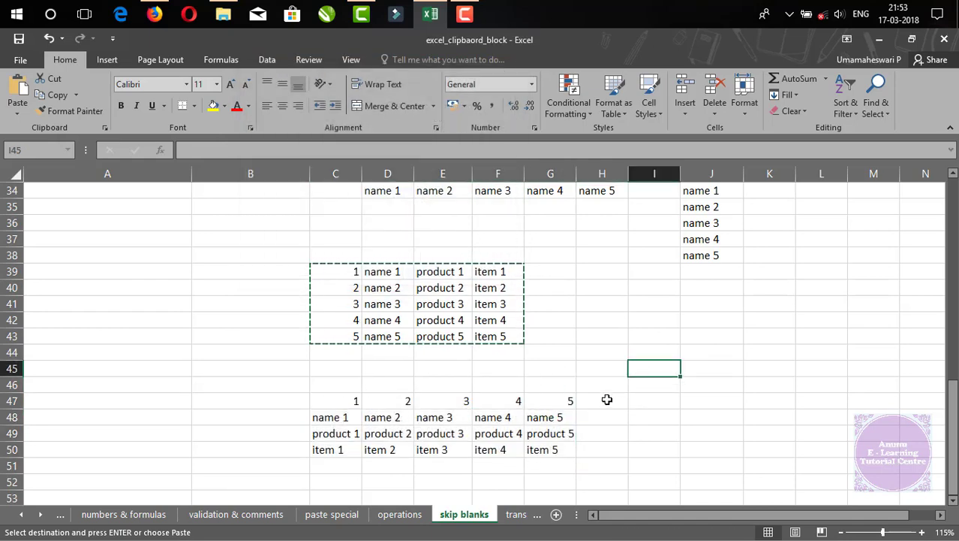
click(715, 338)
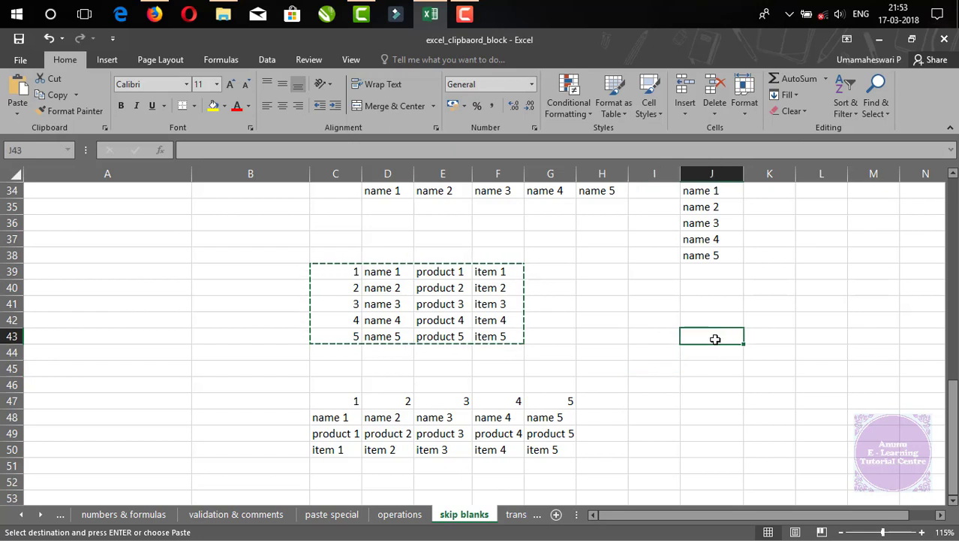
key(Escape)
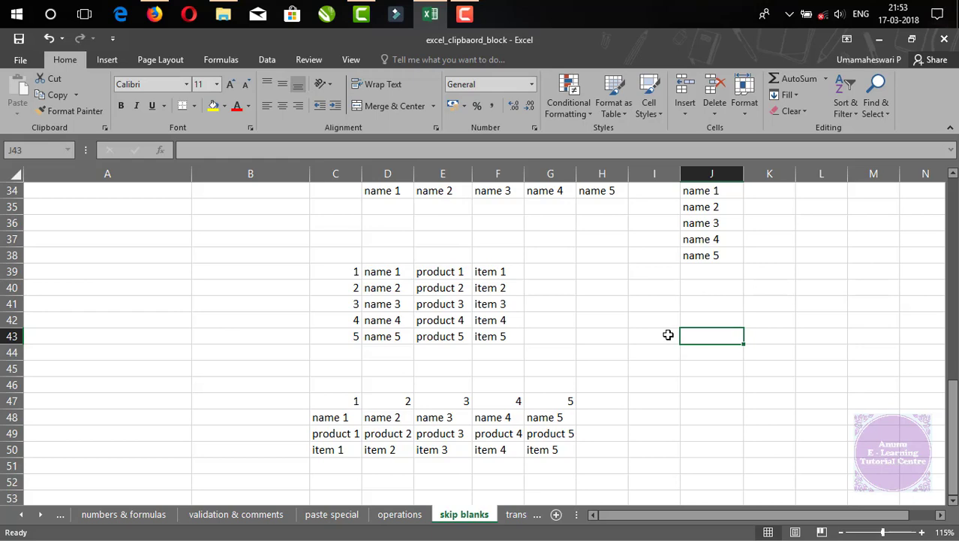
- Copy the product name column E1:E16, paste it as links from M1 using Paste Link, and autofit column M
scroll(508, 300, up, 11)
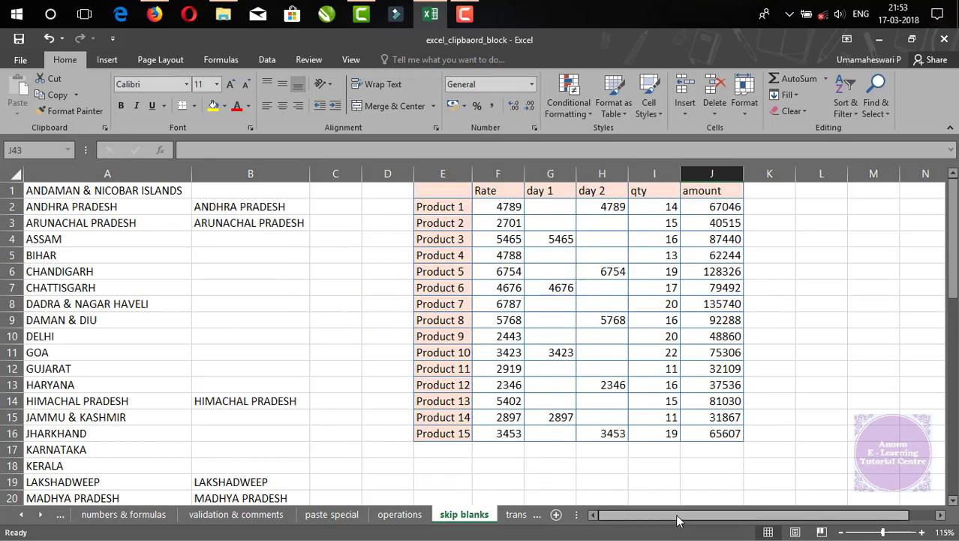
drag(681, 516, 702, 516)
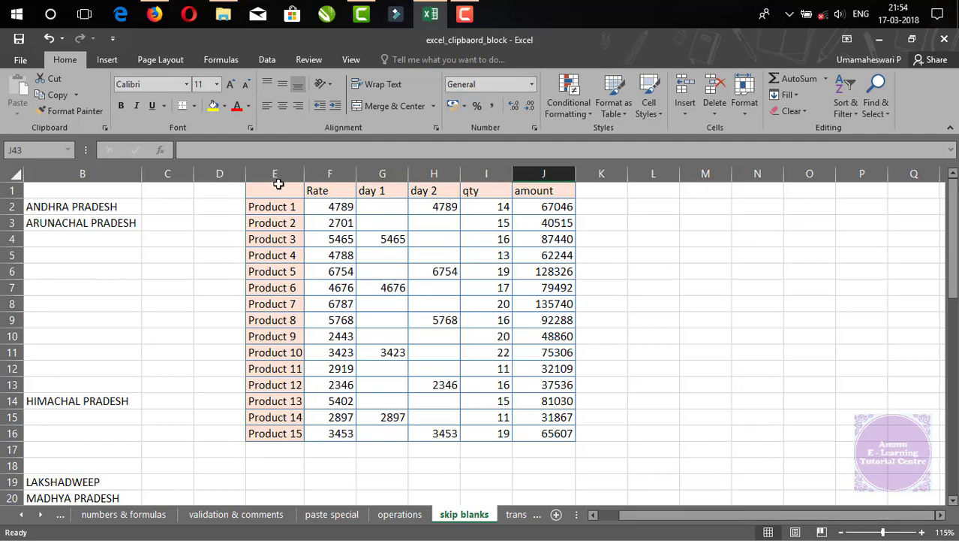
drag(274, 174, 487, 266)
click(248, 195)
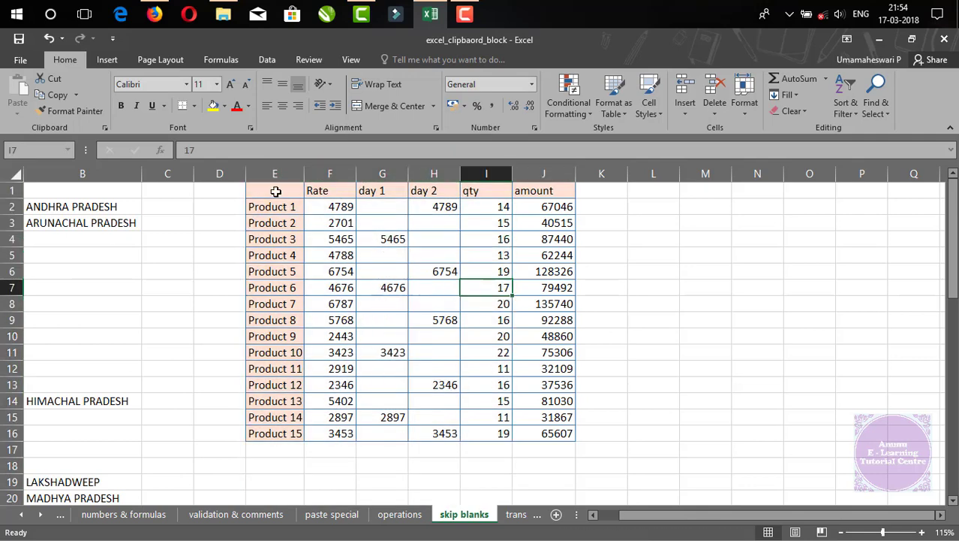
drag(272, 188, 259, 432)
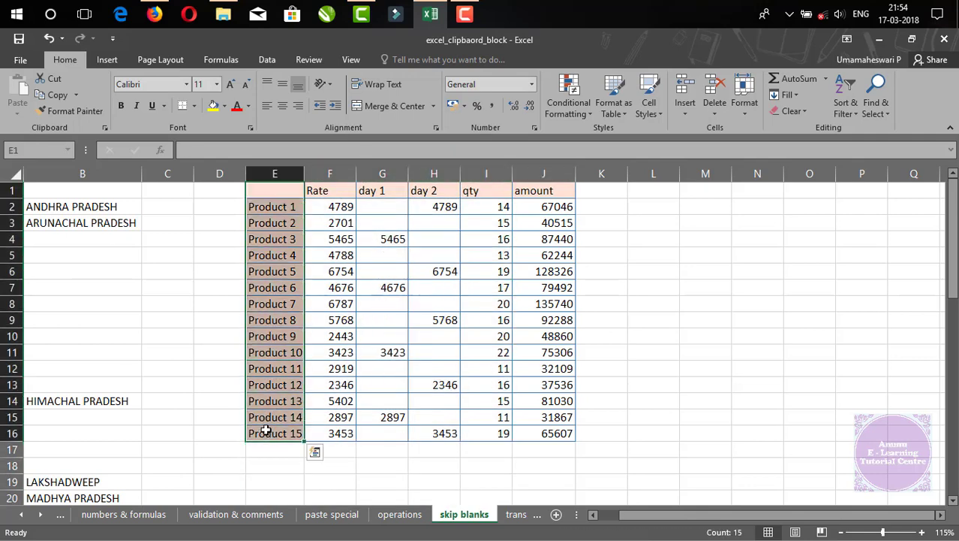
key(ctrl+c)
right_click(706, 190)
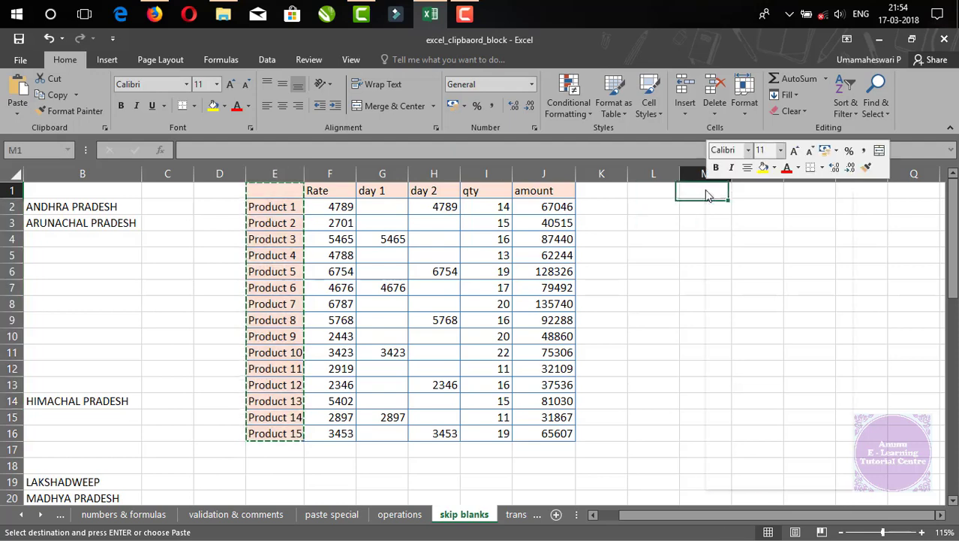
click(738, 268)
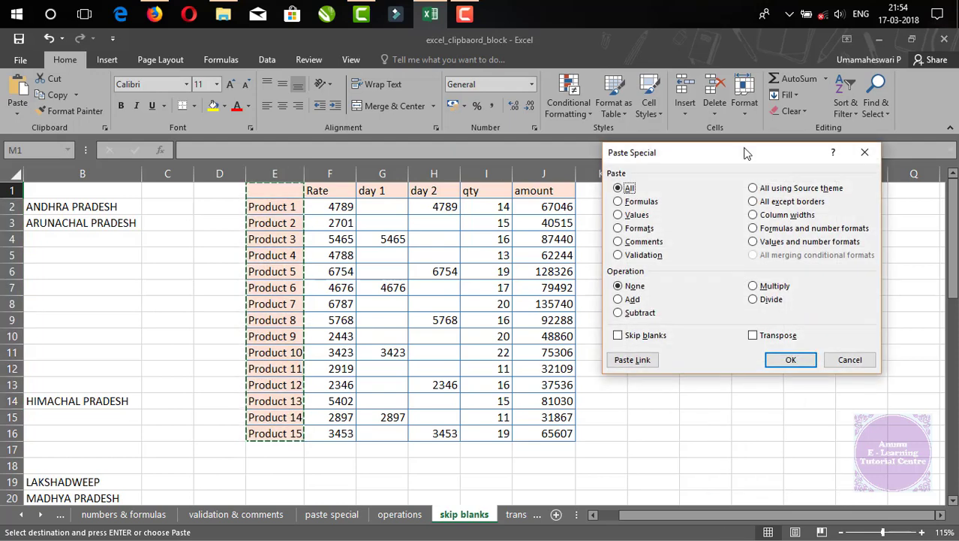
drag(739, 155, 360, 206)
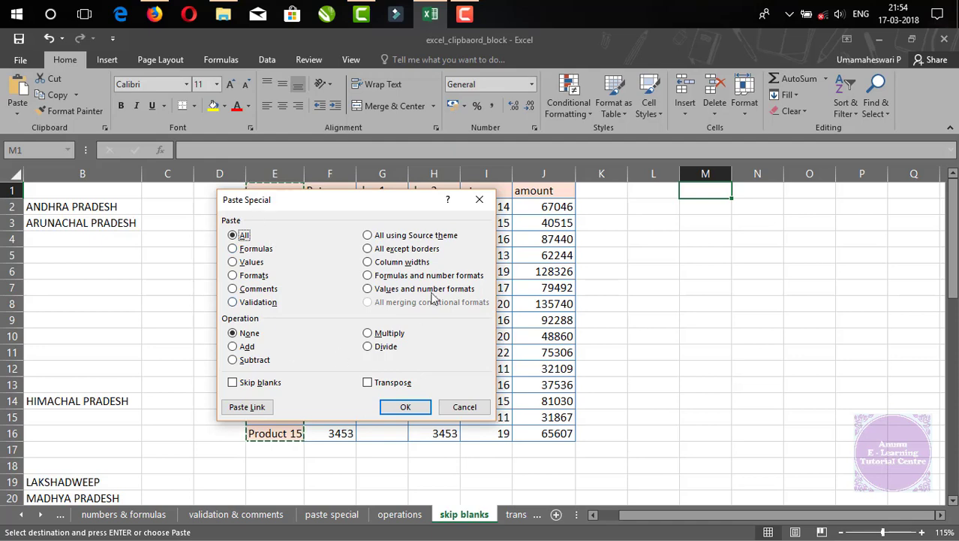
click(247, 407)
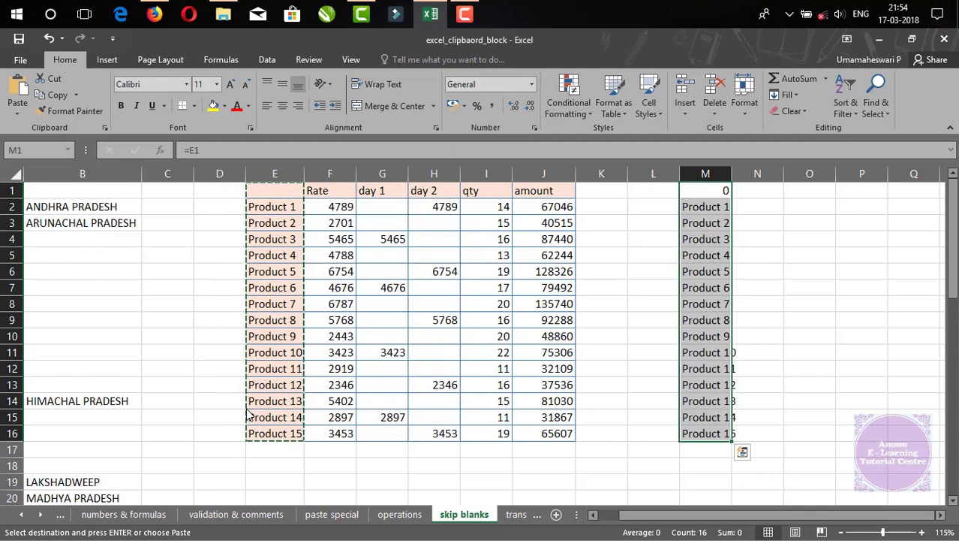
double_click(732, 174)
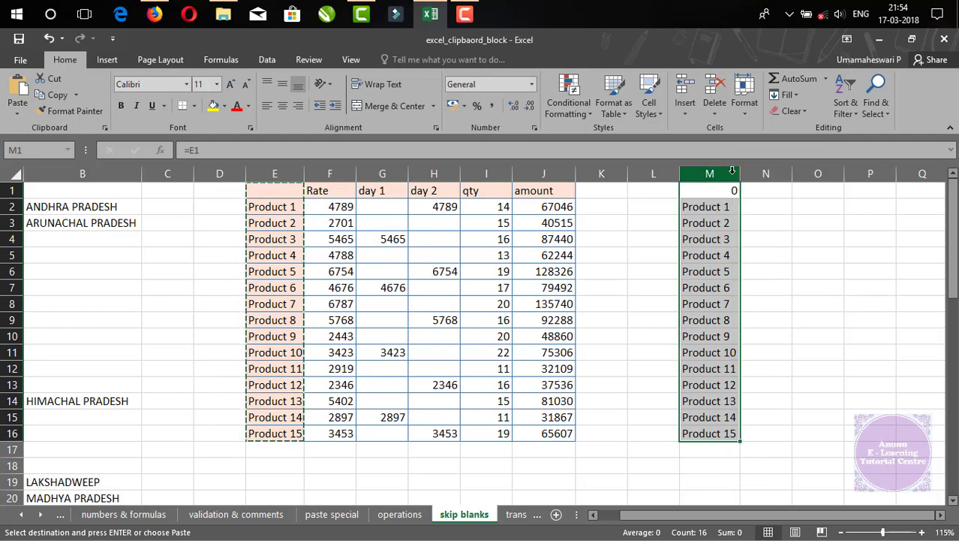
- Examine the formula in M2 to see which source cell the pasted link refers to
click(704, 207)
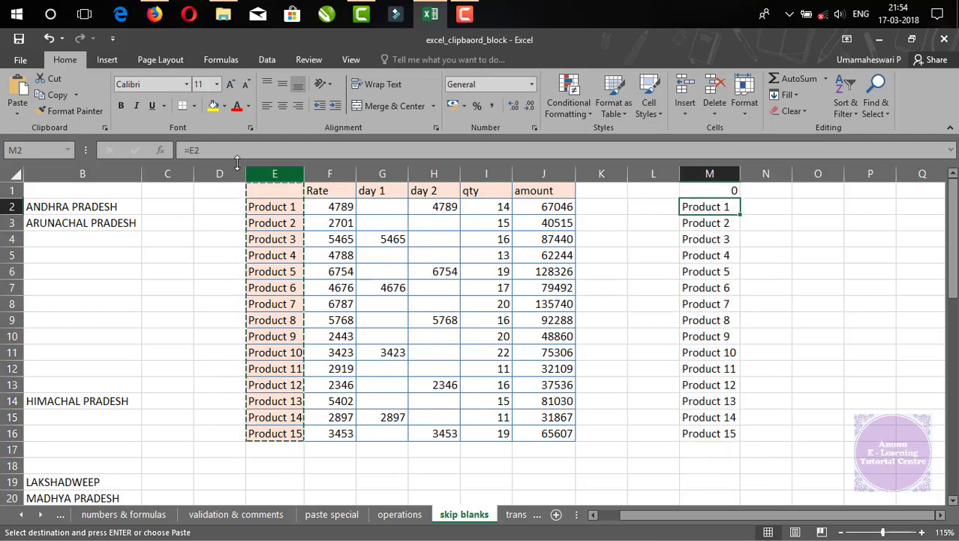
click(206, 151)
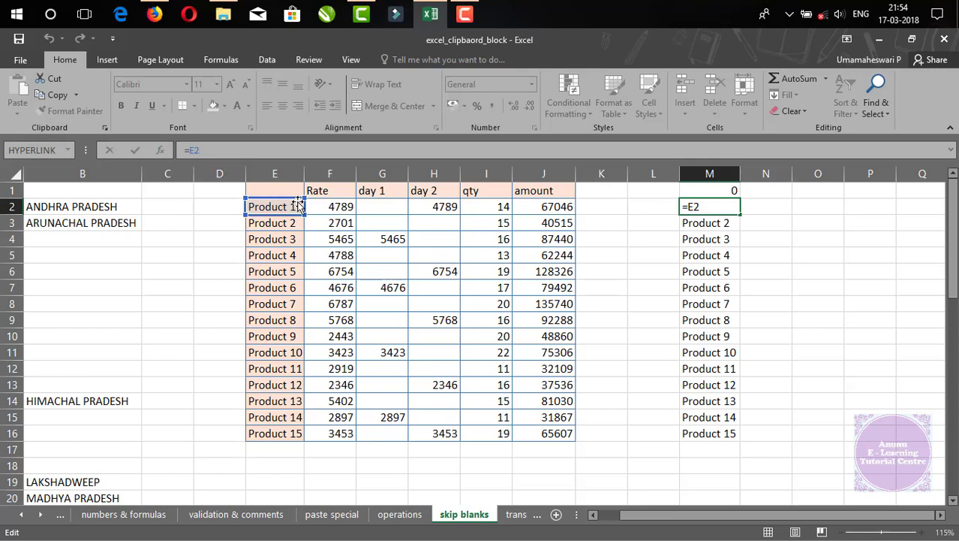
key(ctrl+Return)
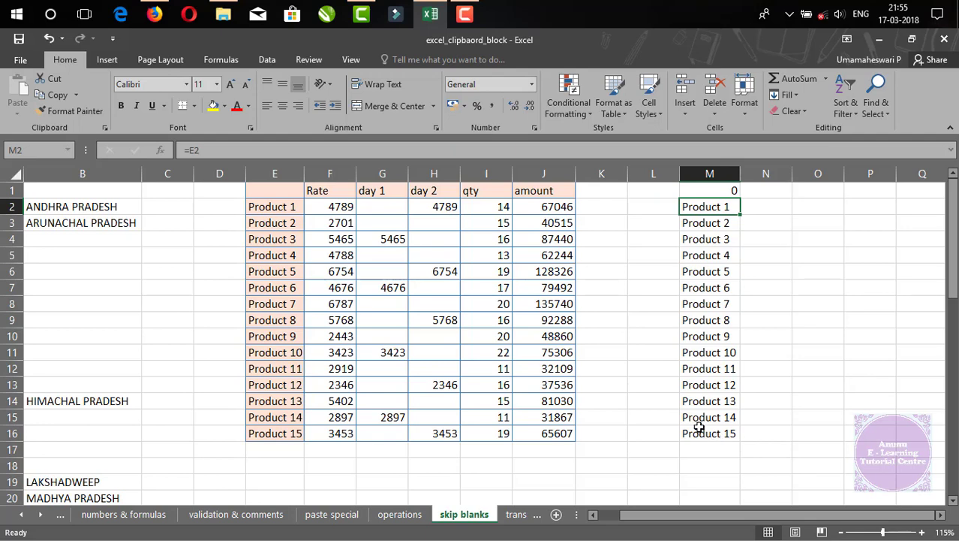
- Replace the product names in E3:E9 with hfksdf, ghfjsd, kgksdf, kfsdfj, hjgfdsj, fdsfsd and rtert to test the links in column M
click(283, 221)
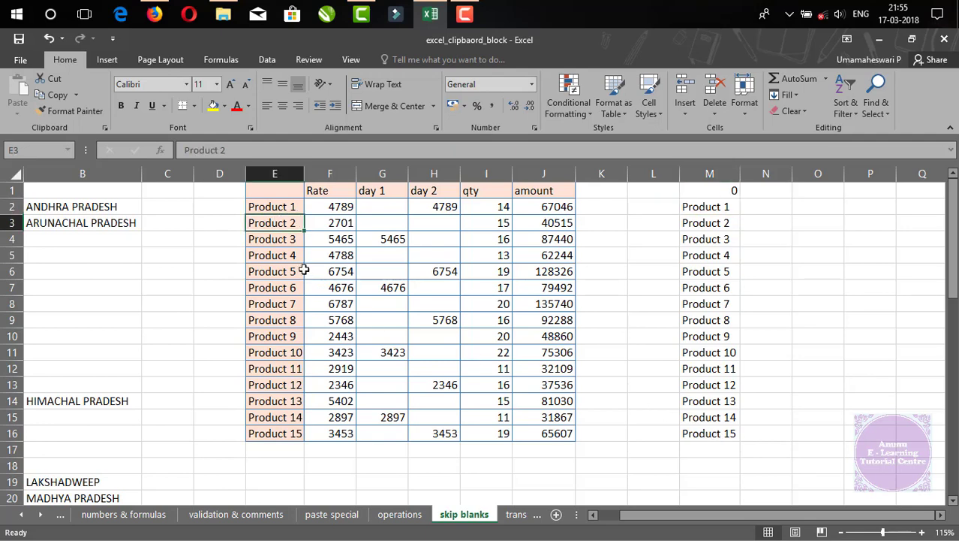
text(hfksdf)
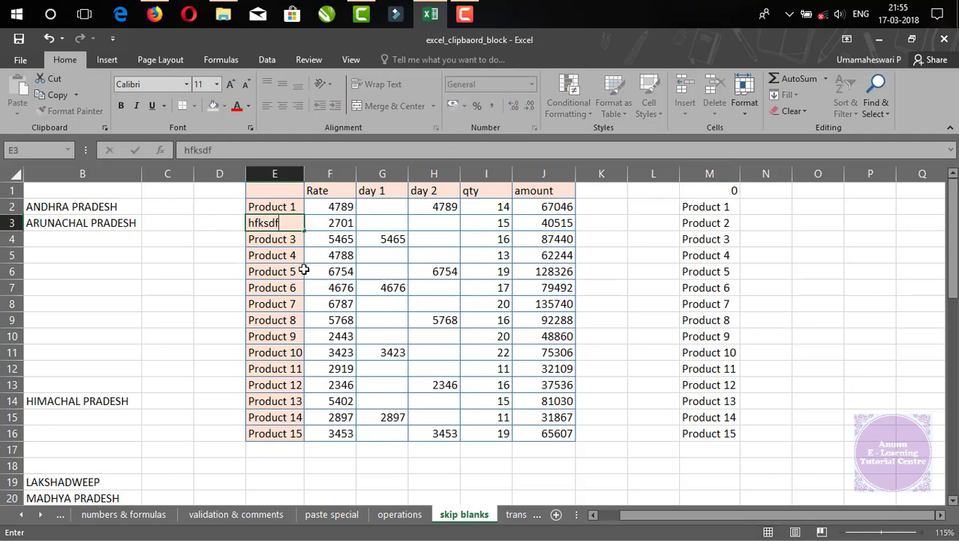
key(Return)
text(ghfjsd)
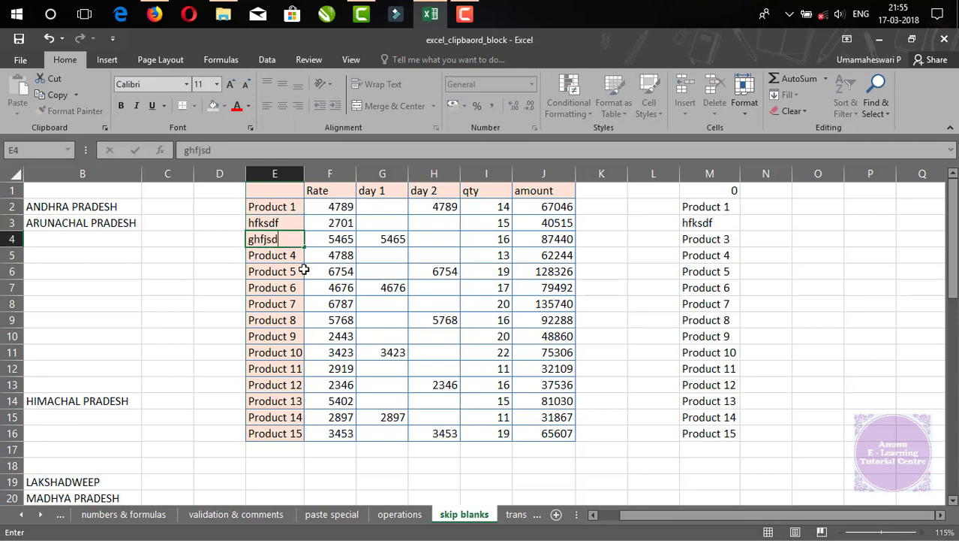
key(Return)
text(kgksdf)
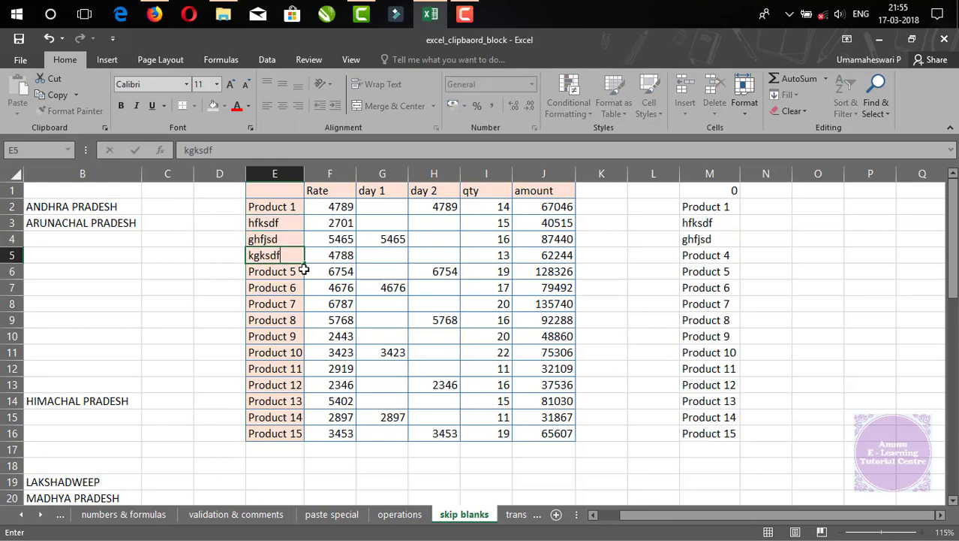
key(Return)
text(kfsdfj)
key(Return)
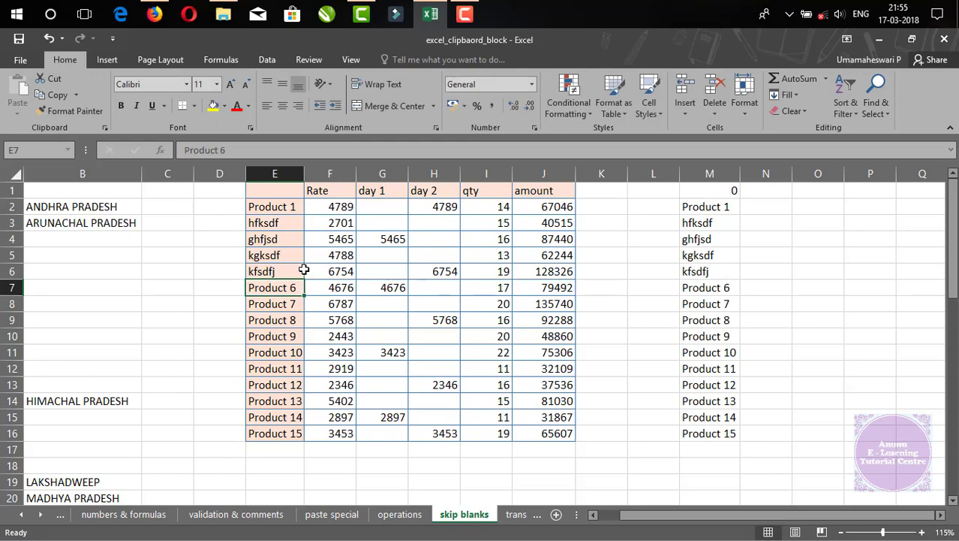
text(hjgfdsj)
key(Return)
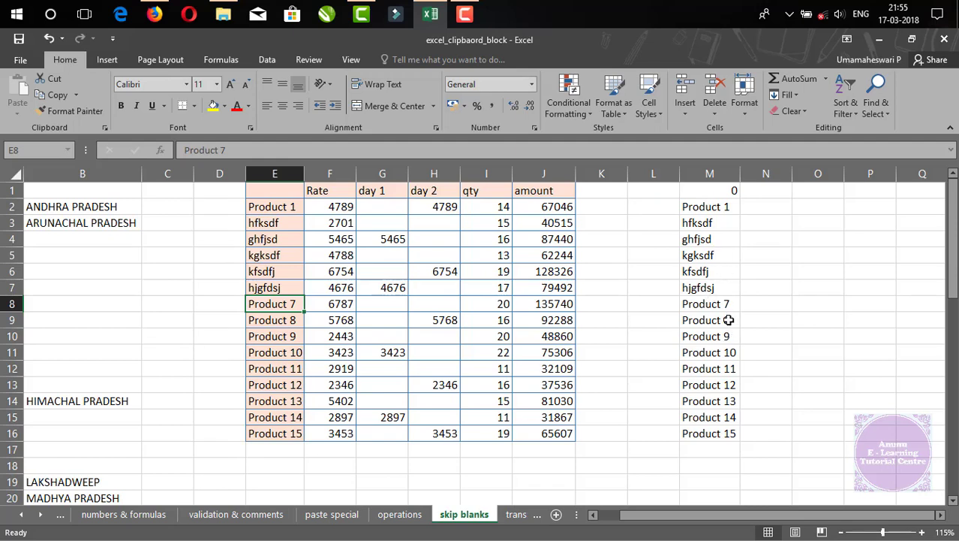
text(fdsfsd)
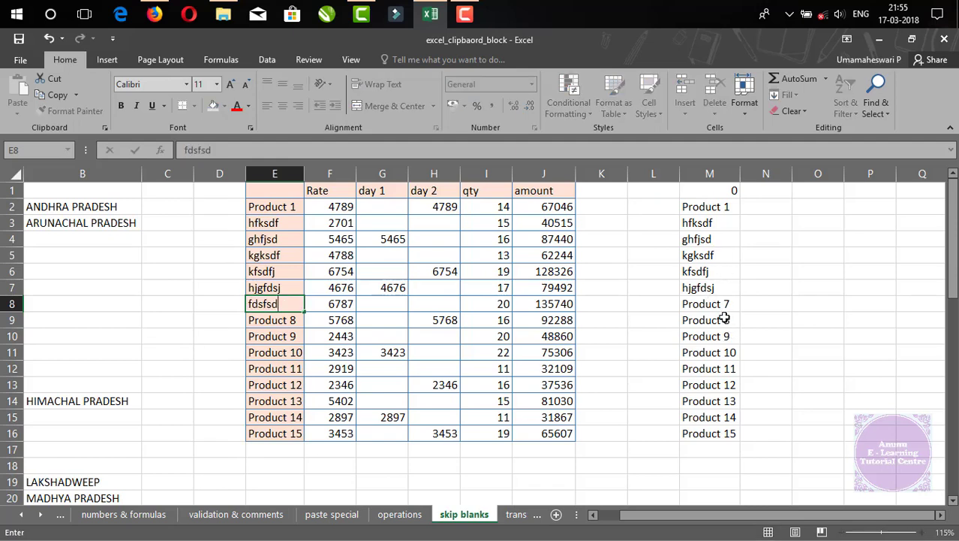
key(Return)
text(rtert)
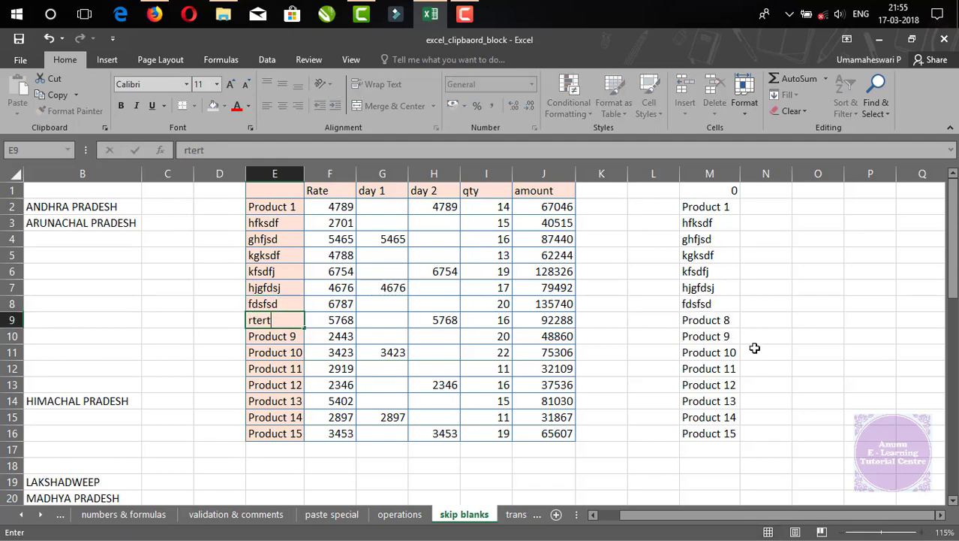
key(Return)
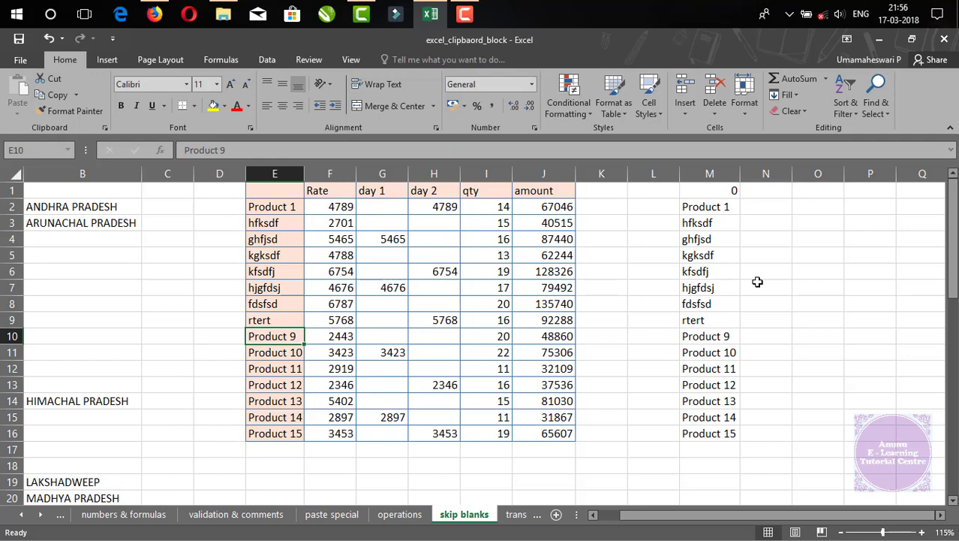
- Copy the table C39:F43, preview the Paste Special options at I41, and cancel without pasting
scroll(289, 341, down, 10)
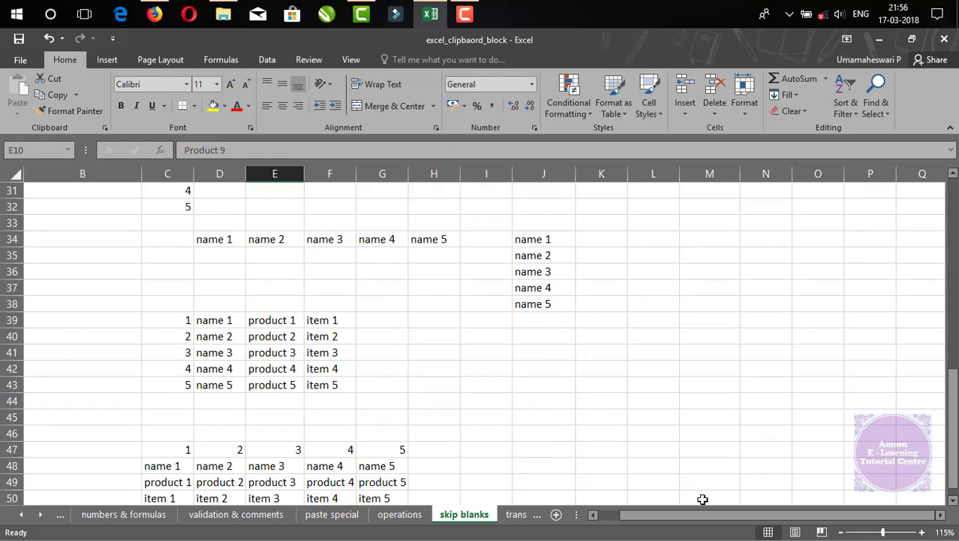
drag(617, 518, 595, 519)
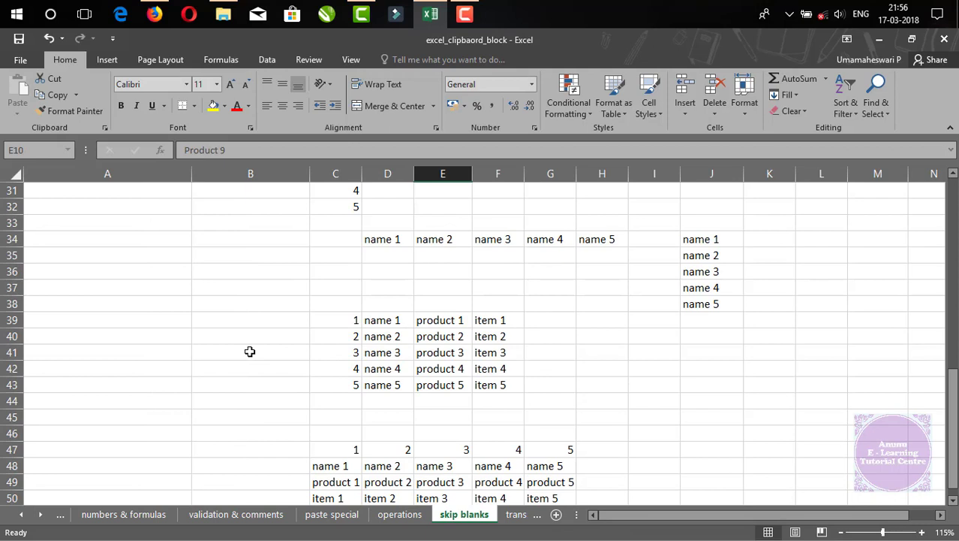
scroll(263, 344, down, 2)
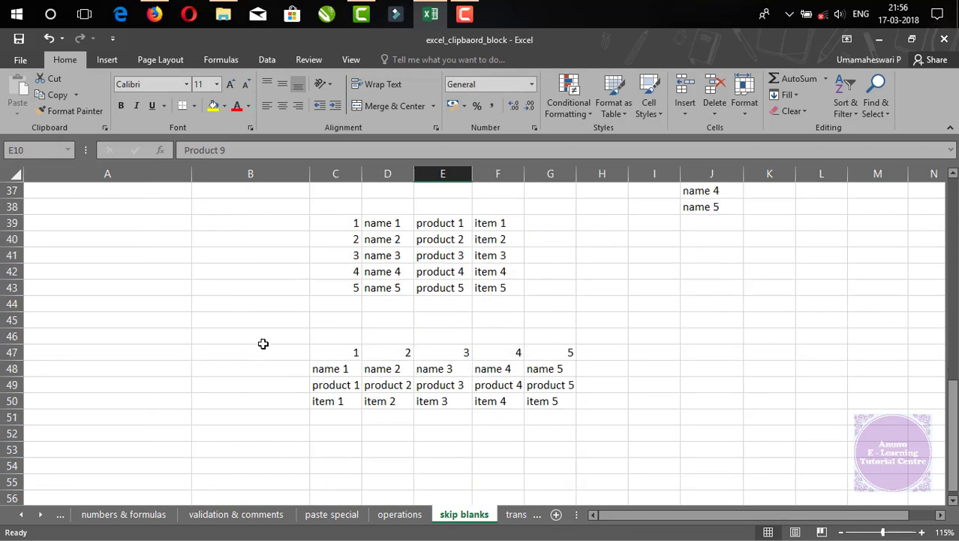
drag(341, 225, 489, 288)
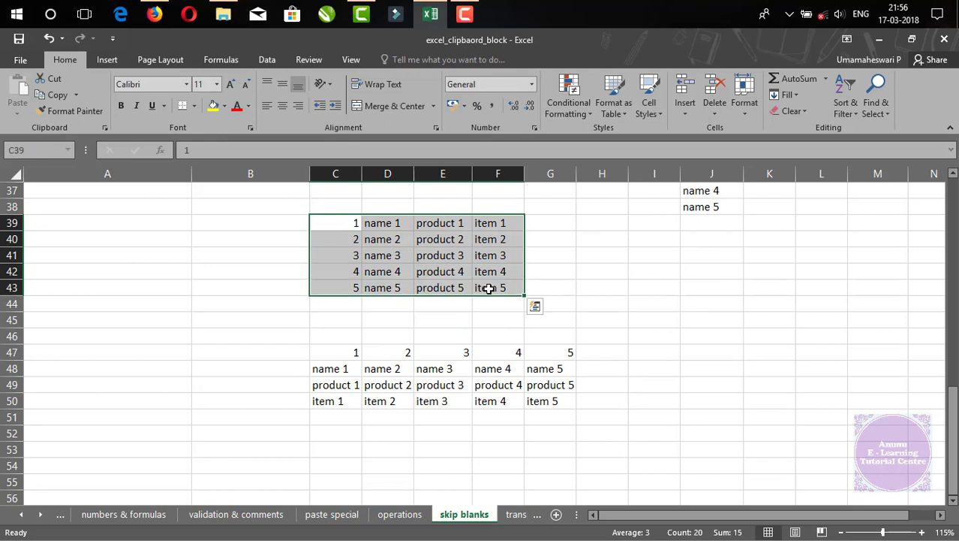
key(ctrl+c)
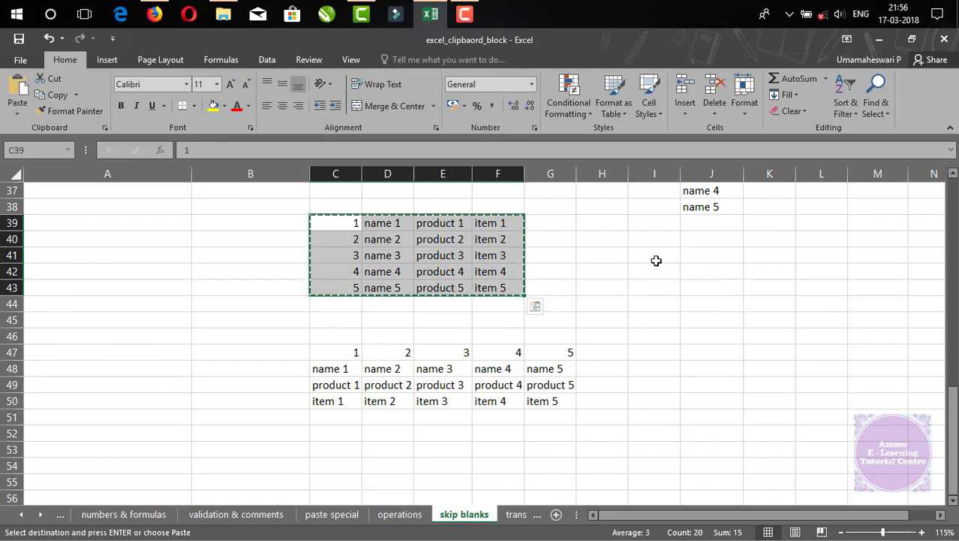
right_click(654, 257)
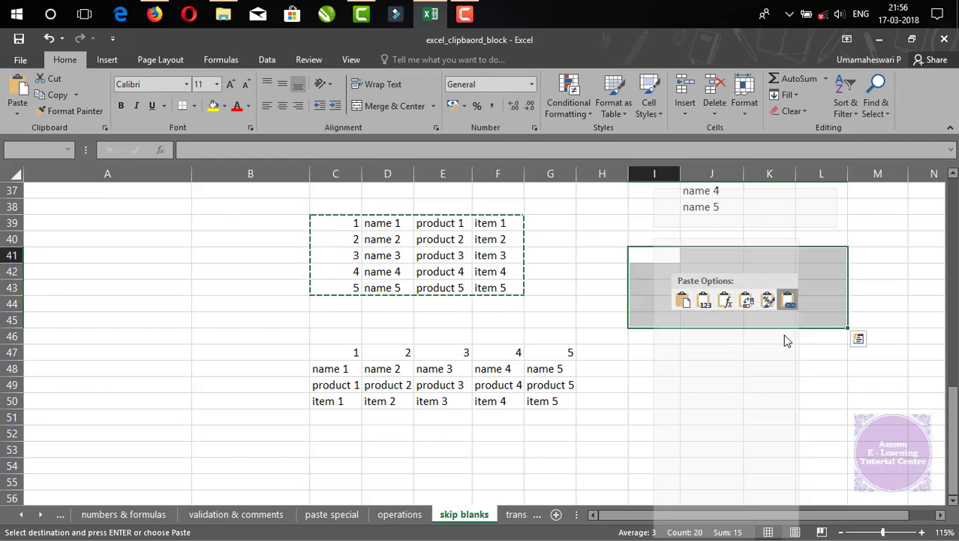
mouse_move(771, 322)
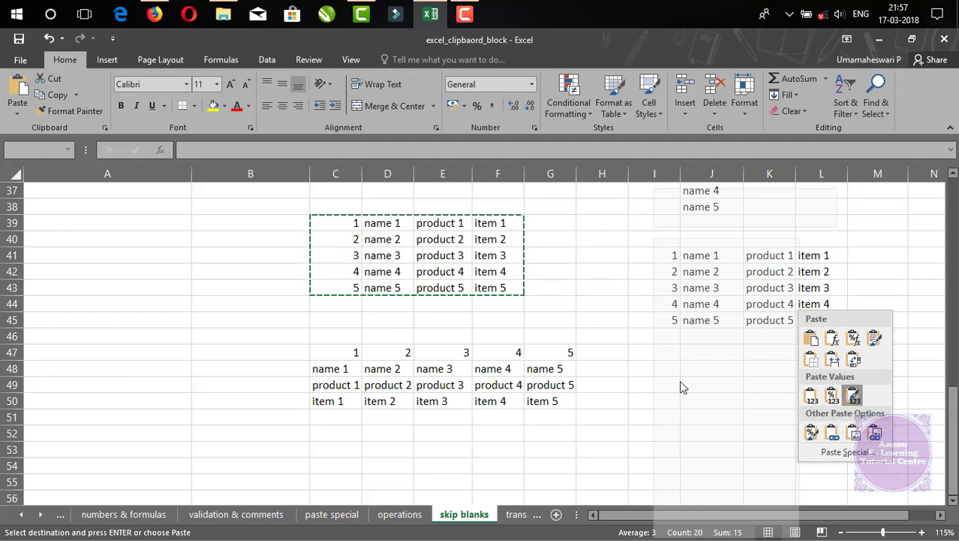
key(Escape)
key(Escape)
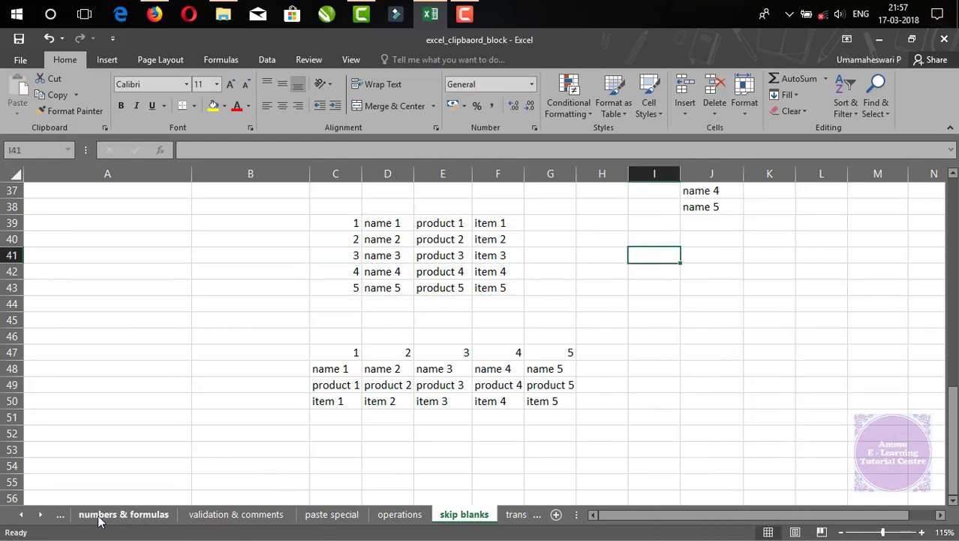
- On the excersice sheet, try to paste the sale report table A1:F8 at I1 with values and source formatting
click(61, 515)
click(61, 515)
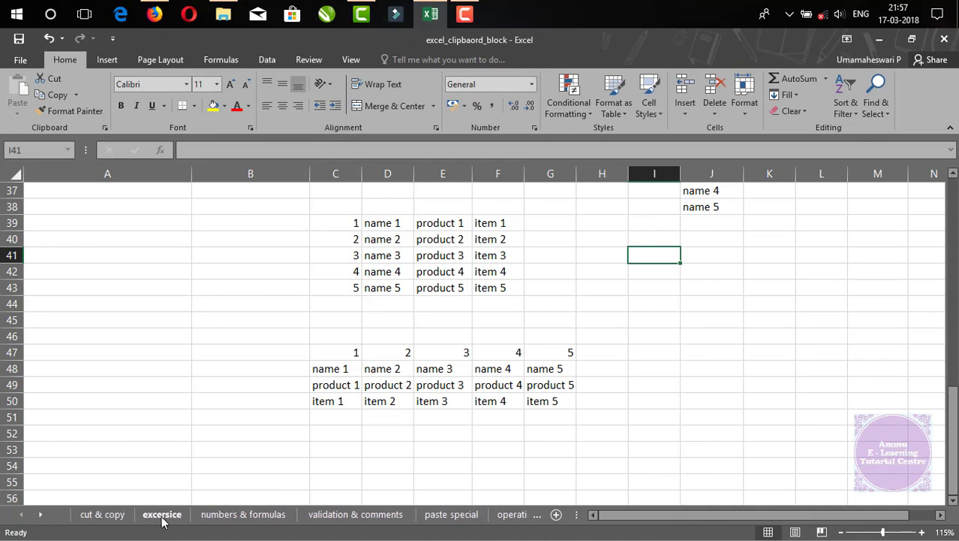
click(162, 515)
drag(173, 195, 181, 329)
key(ctrl+c)
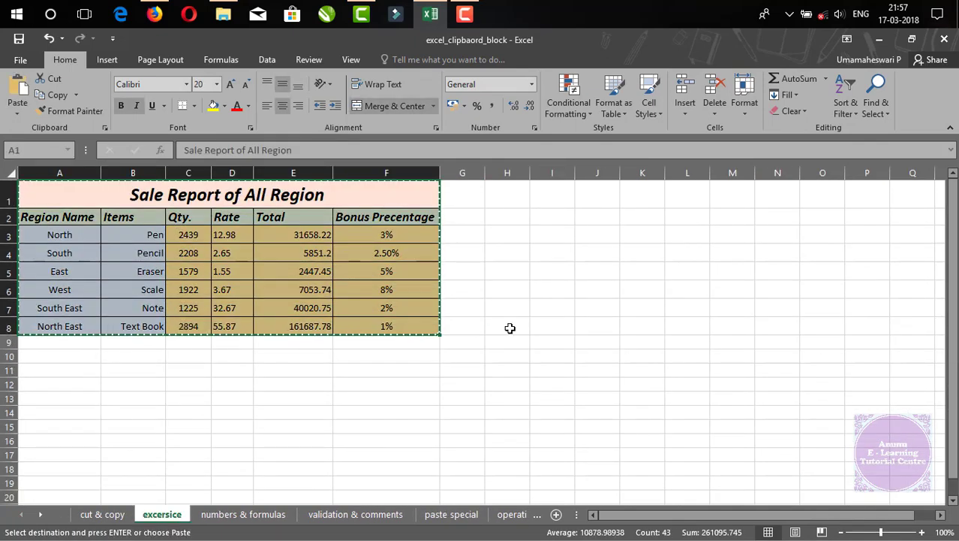
right_click(553, 197)
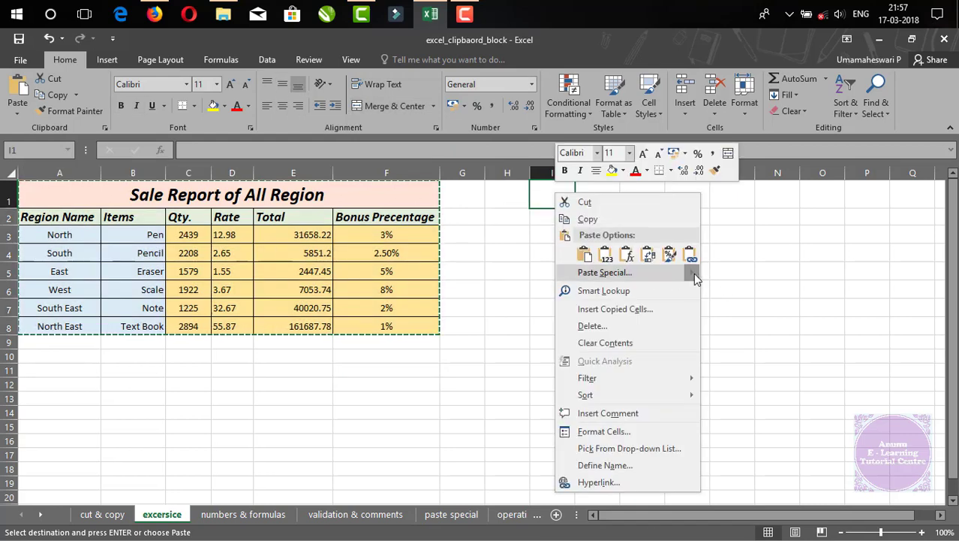
mouse_move(685, 273)
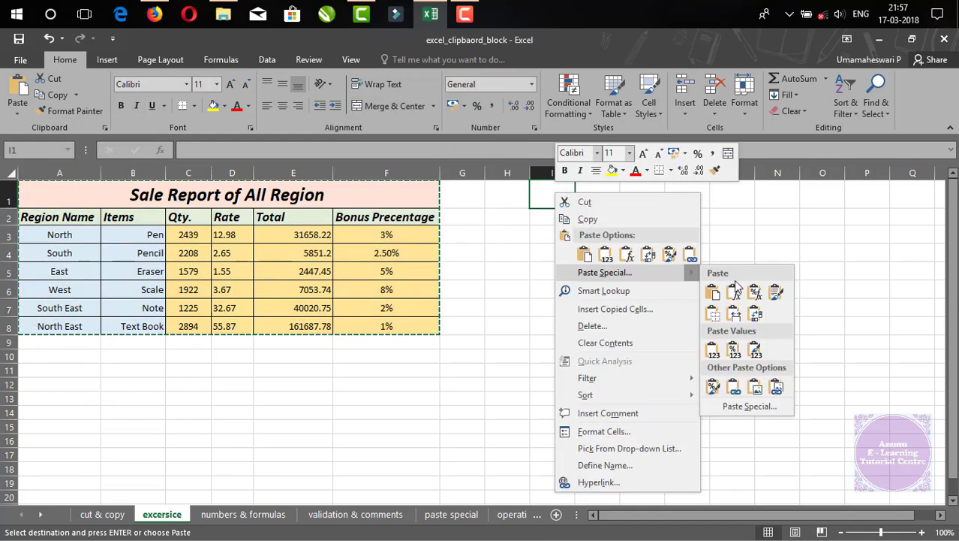
click(755, 359)
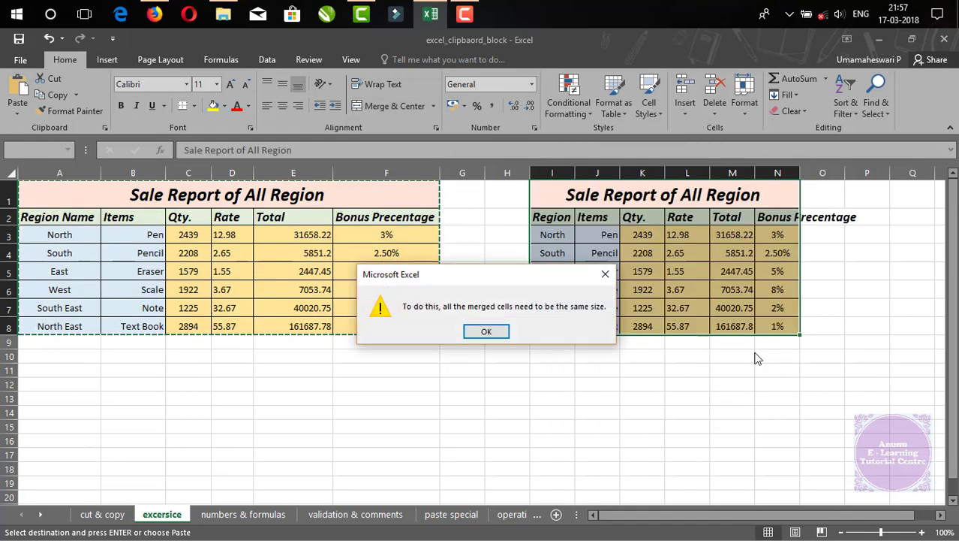
click(486, 331)
click(488, 335)
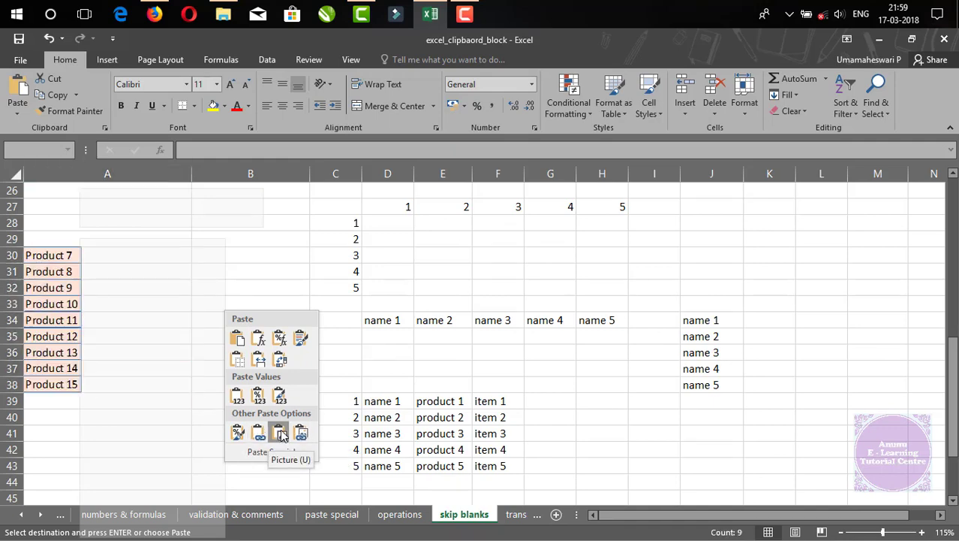
- Paste the copied product names E8:E16 as a picture at A30 and enlarge it to about 18.26 by 7.36 cm
click(280, 434)
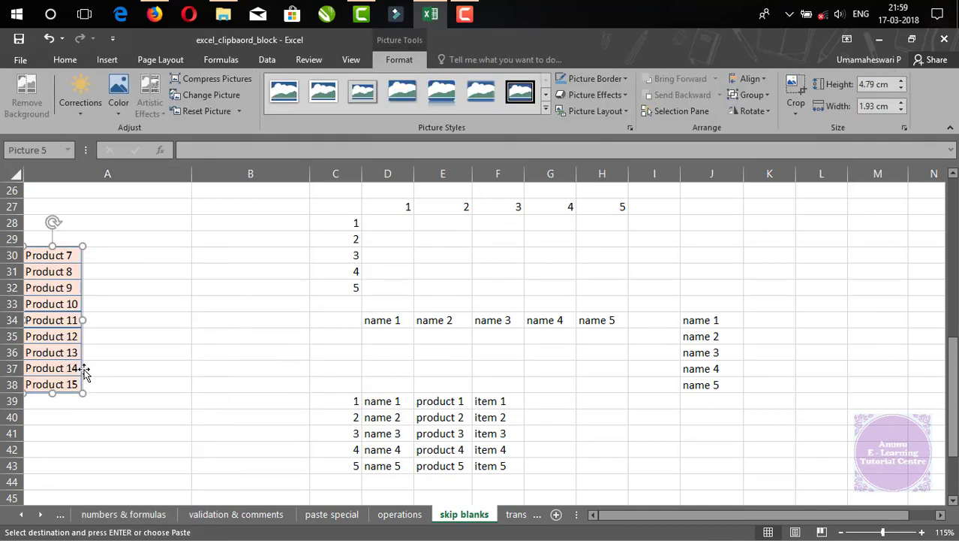
drag(83, 367, 450, 467)
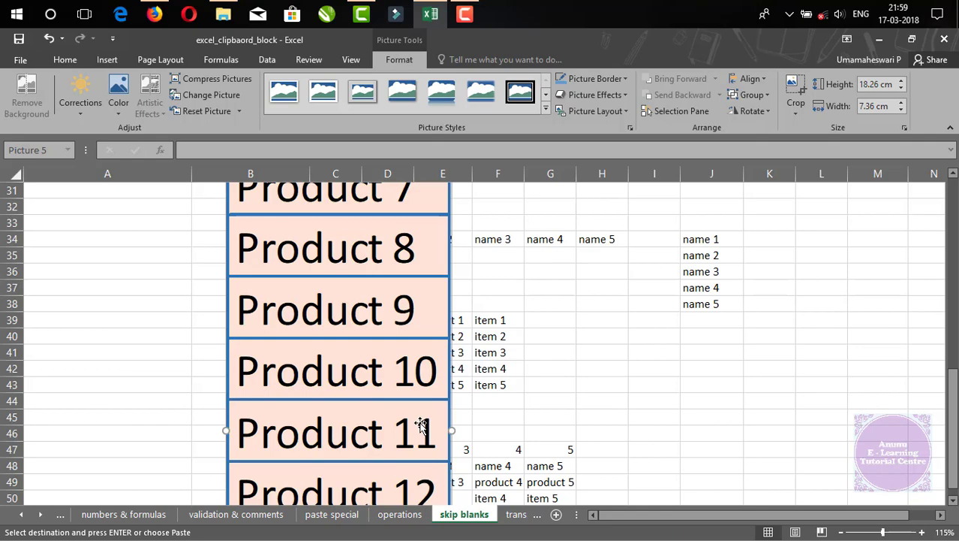
- Delete the enlarged picture of product names and end copy mode
key(Delete)
click(93, 254)
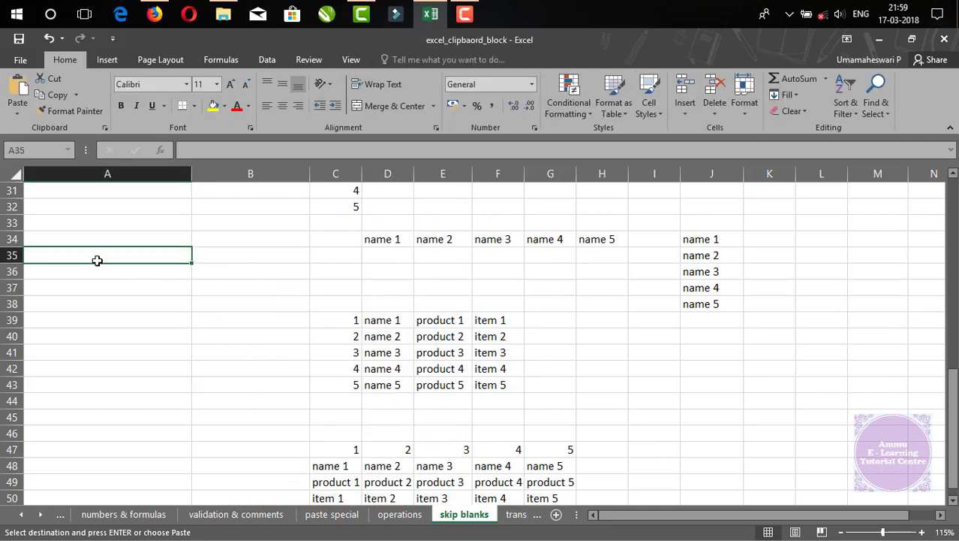
scroll(136, 327, up, 10)
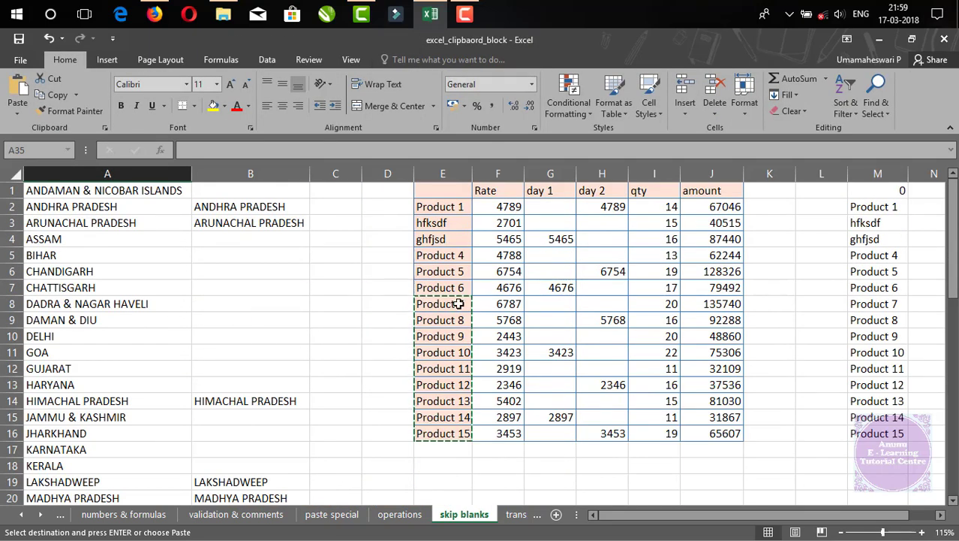
key(Escape)
scroll(425, 316, up, 8)
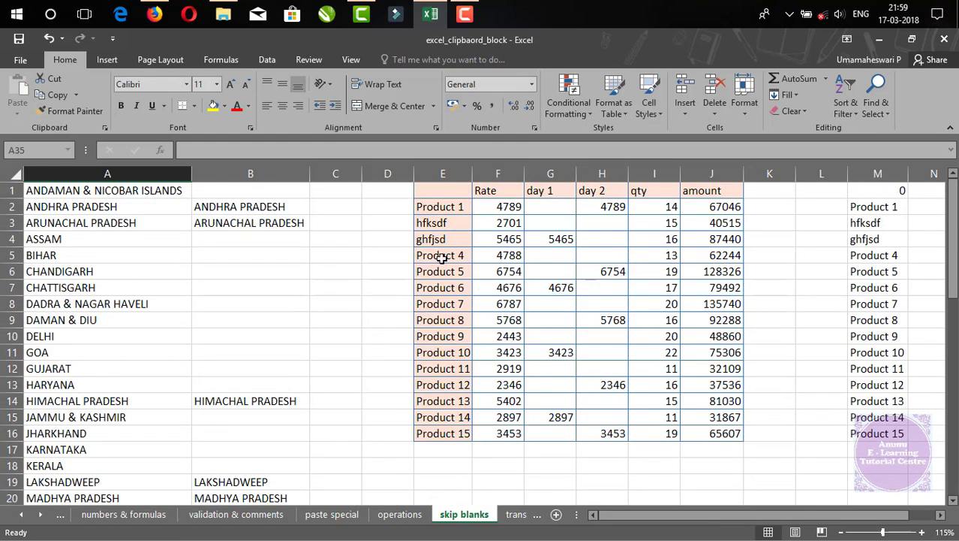
- Undo the recent changes back to the original product names in column E, before the linked copies in column M
key(ctrl+z)
key(ctrl+z)
key(ctrl+z)
key(ctrl+z)
key(ctrl+z)
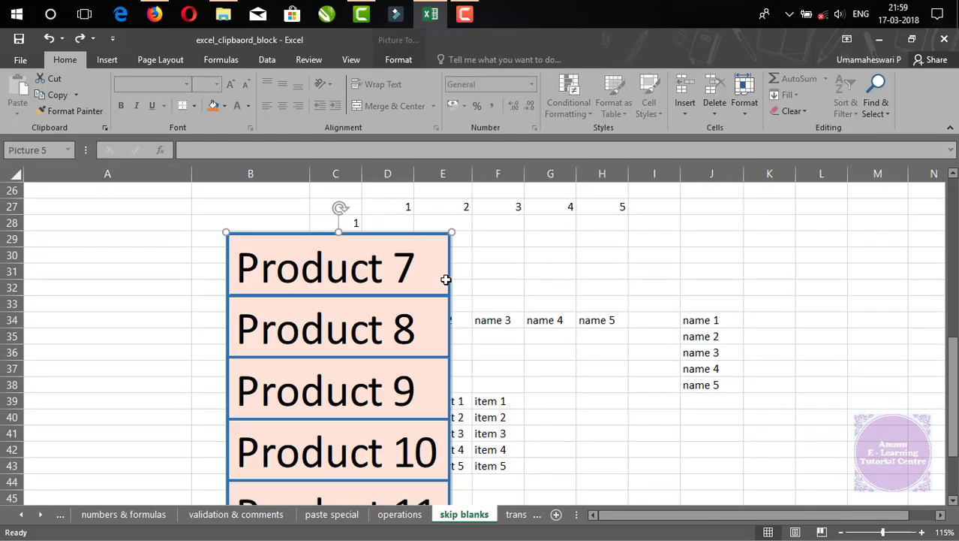
- Copy the product names E2:E6 and paste them at L2 as a linked picture
drag(446, 207, 454, 274)
key(ctrl+c)
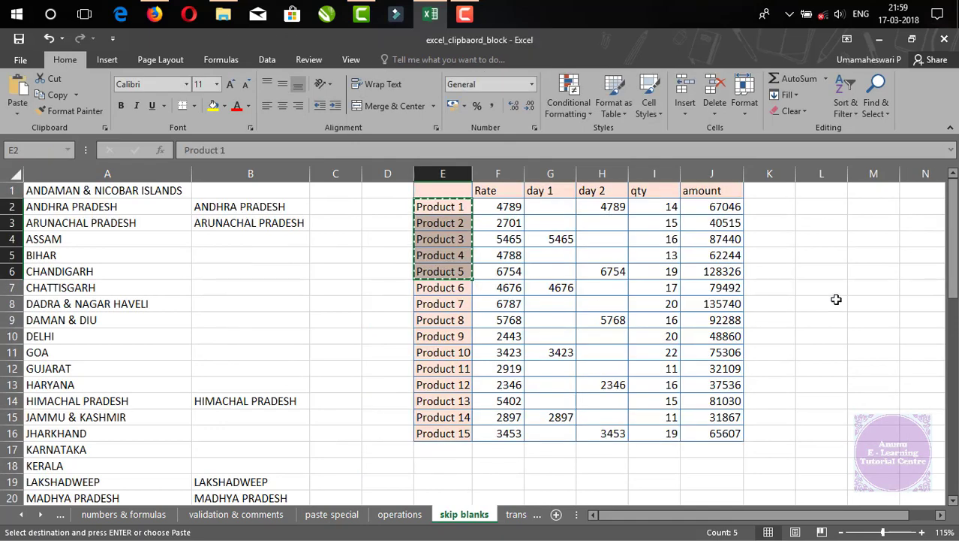
right_click(816, 206)
mouse_move(813, 293)
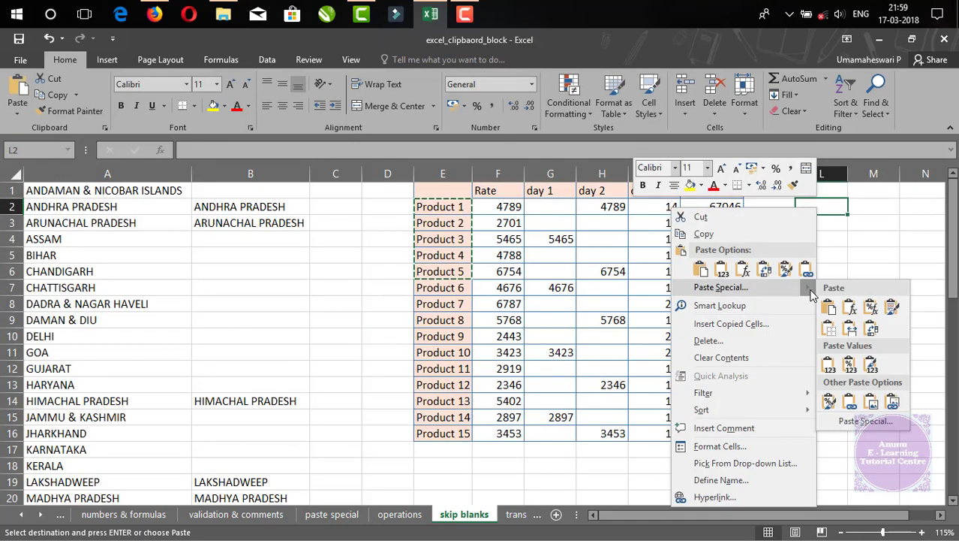
click(893, 404)
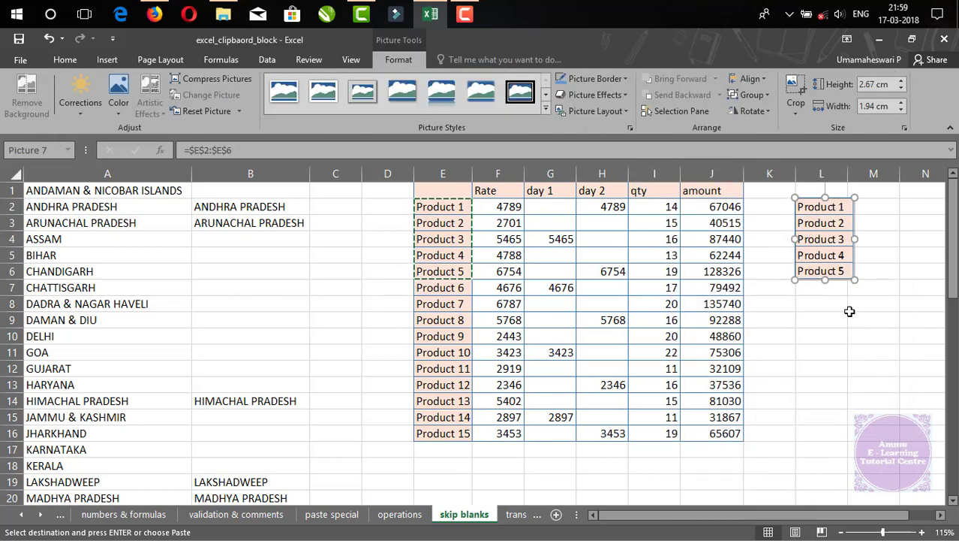
- Resize the linked picture at L2 to about 3.96 cm high and 2.81 cm wide, and end copy mode
mouse_move(839, 284)
mouse_down()
mouse_move(859, 272)
mouse_move(840, 282)
mouse_up()
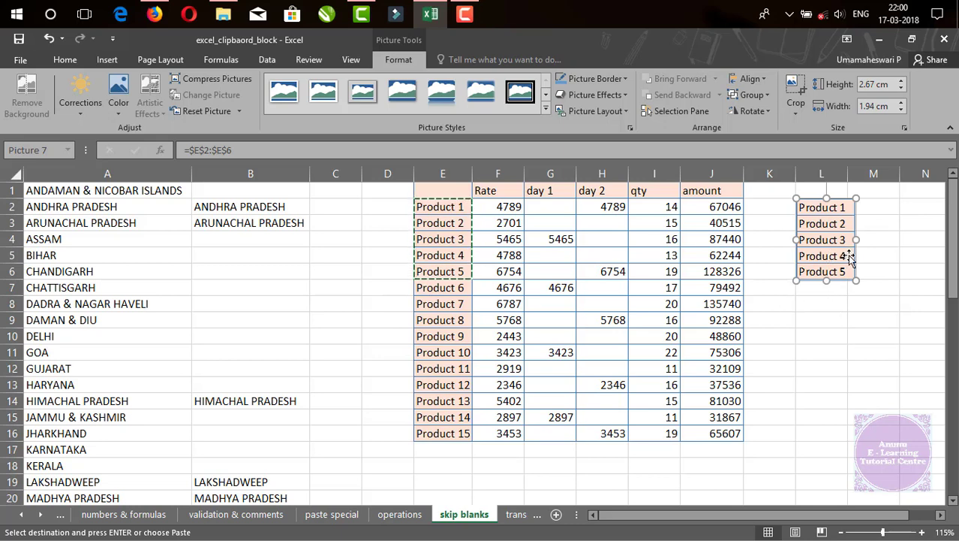
drag(856, 239, 883, 240)
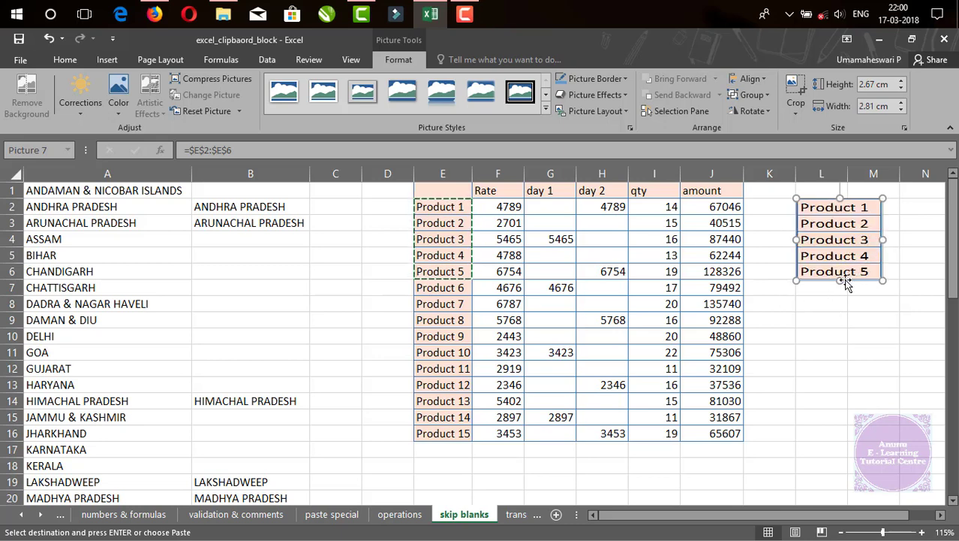
drag(840, 280, 840, 320)
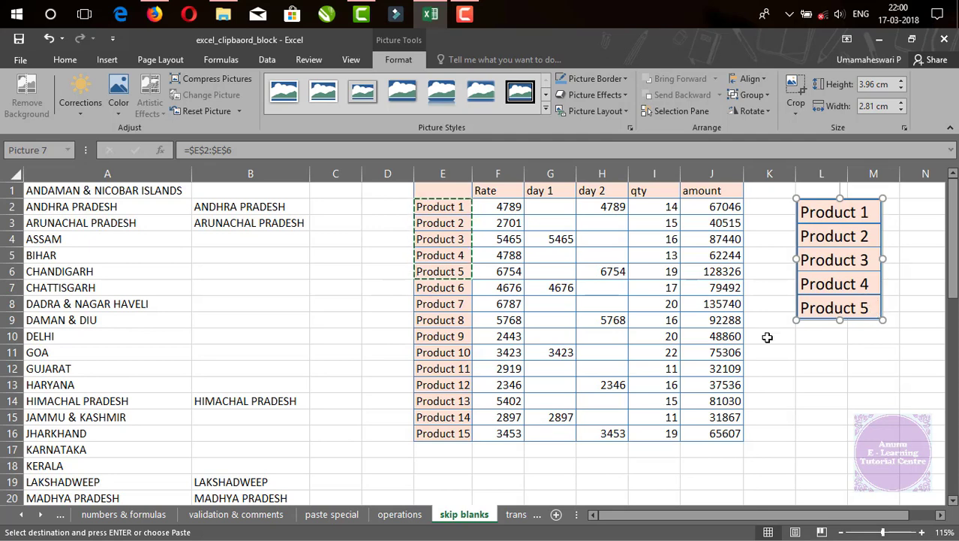
key(Escape)
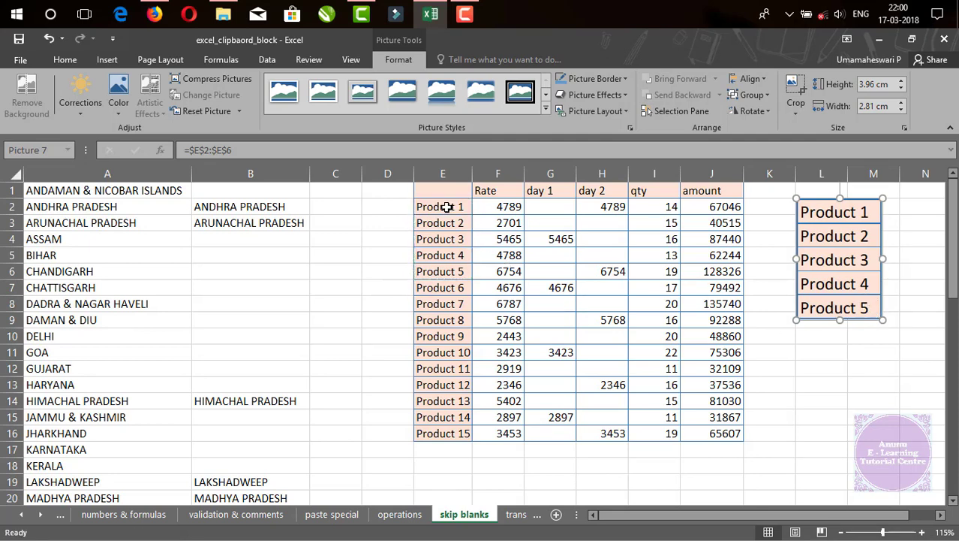
- Replace the product names in E2:E6 with kfskdhfsd, jgfjs, jgfsjd, jgjfs and gjsdf to test the linked picture
click(440, 208)
text(kfskdhfsd)
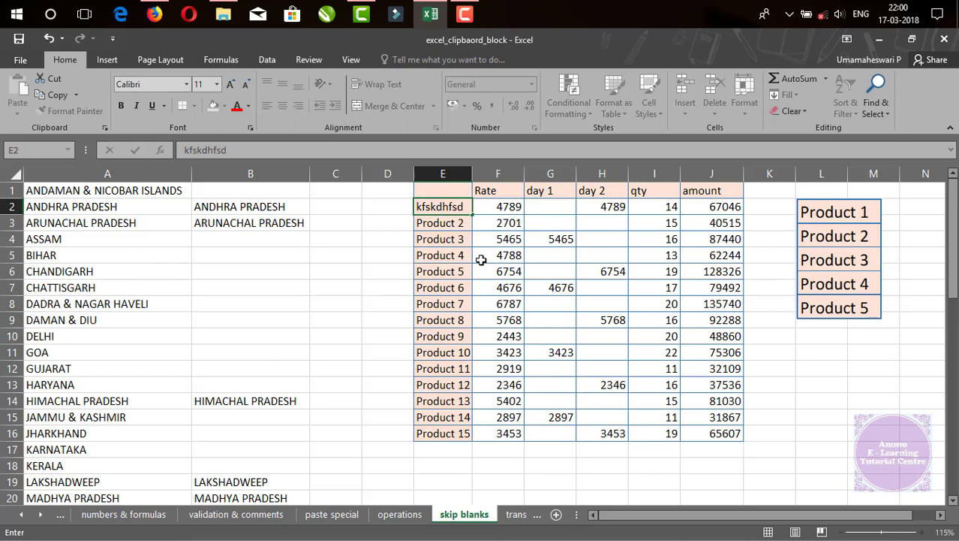
key(Return)
text(jgfjs)
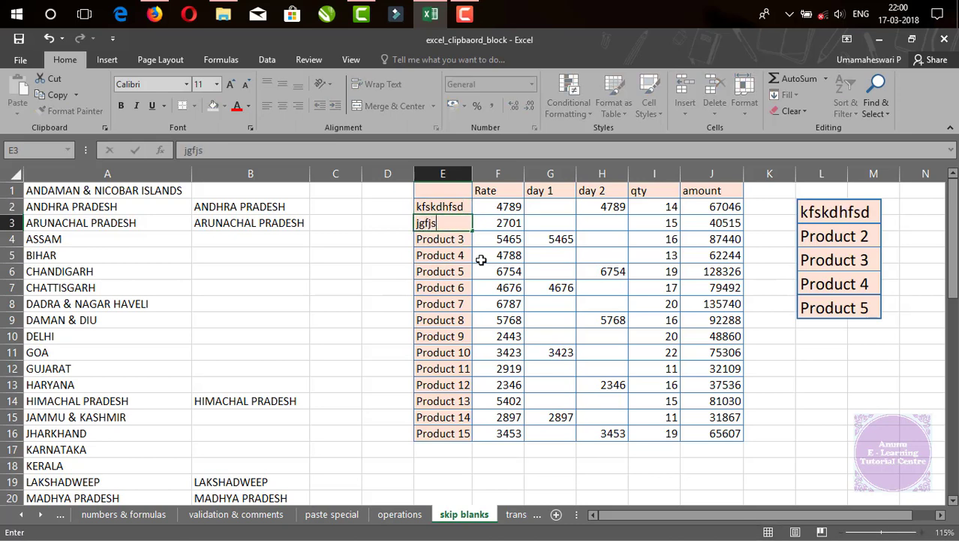
key(Return)
text(jgfsjd)
key(Return)
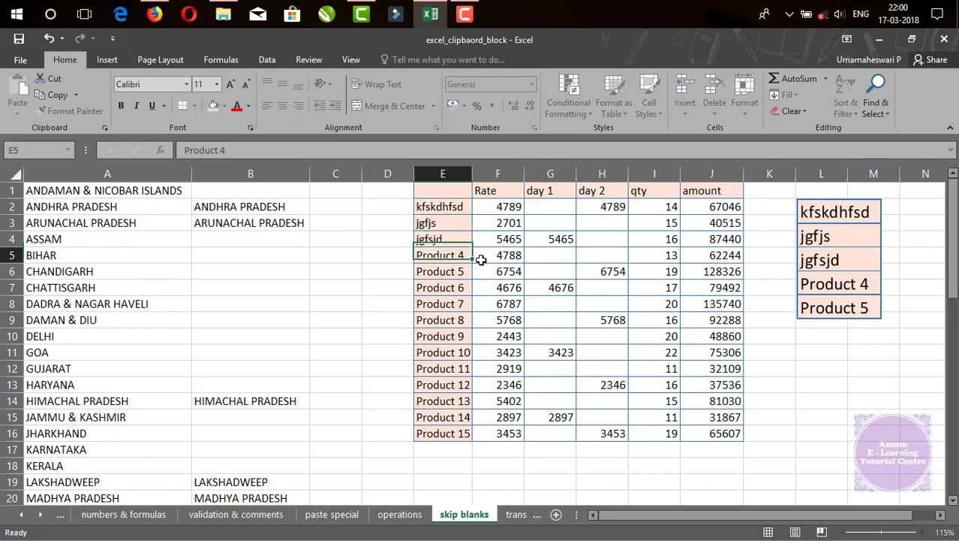
text(jgfs)
key(Return)
text(gjsdf)
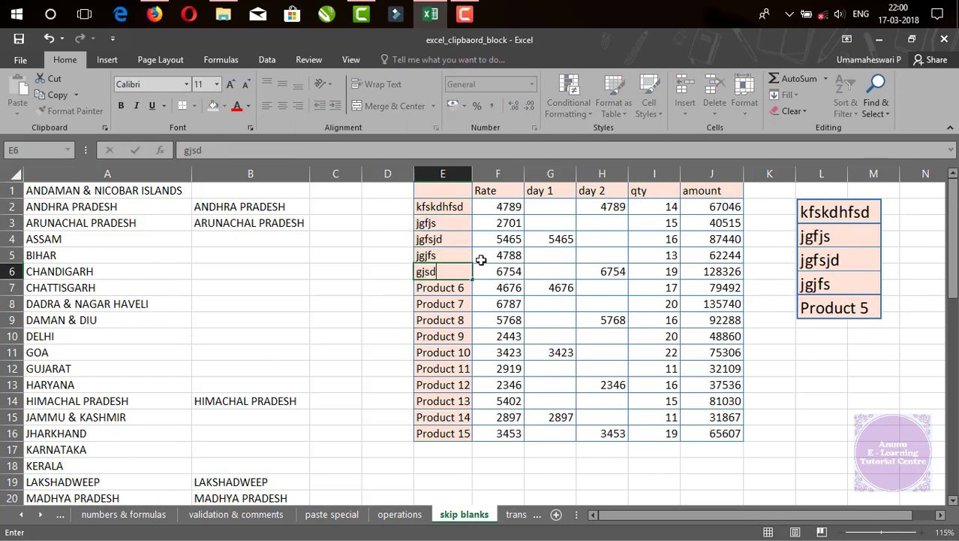
key(Return)
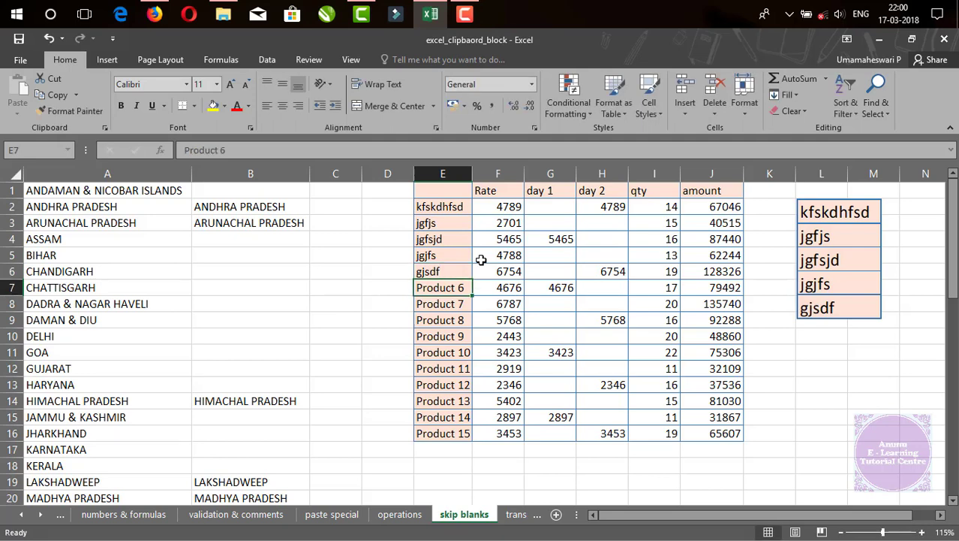
drag(853, 387, 843, 389)
click(838, 406)
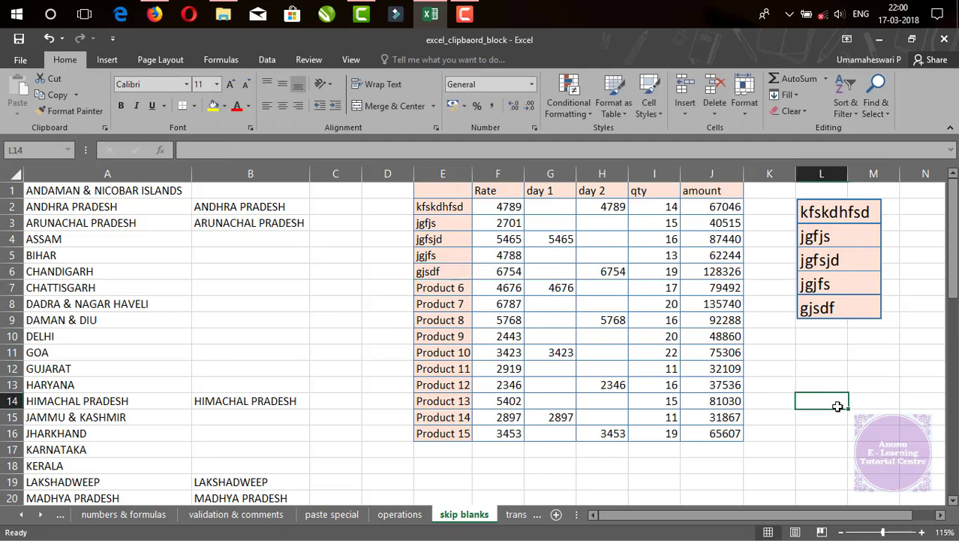